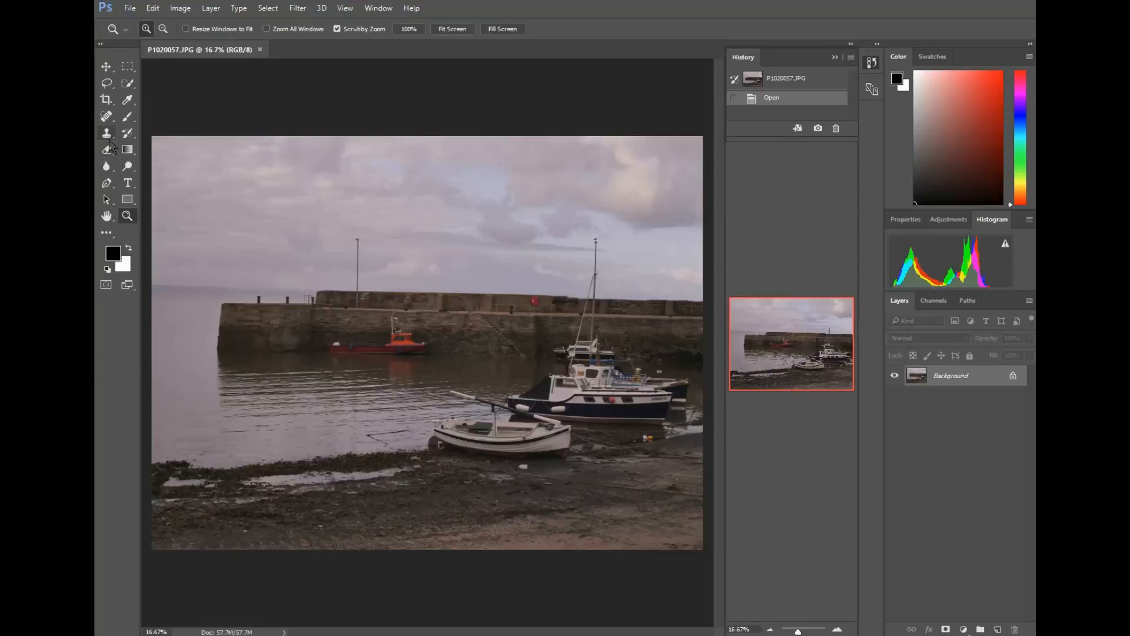
# Step: Erase over the upper part of the lamp post on the harbour wall with the Eraser tool
pyautogui.click(107, 133)
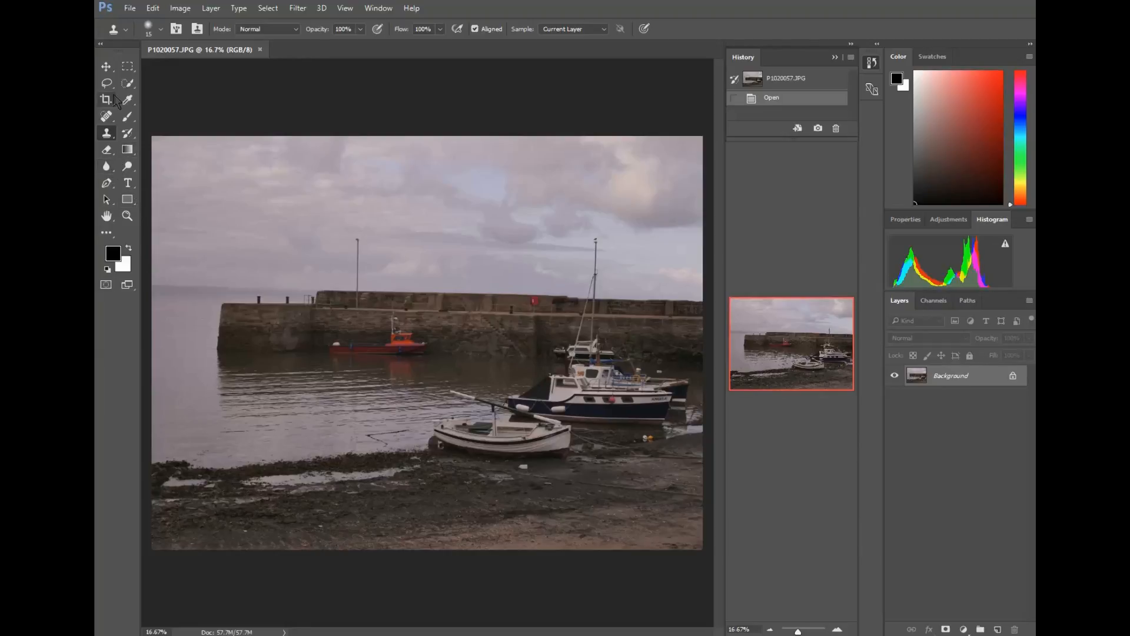
pyautogui.click(106, 150)
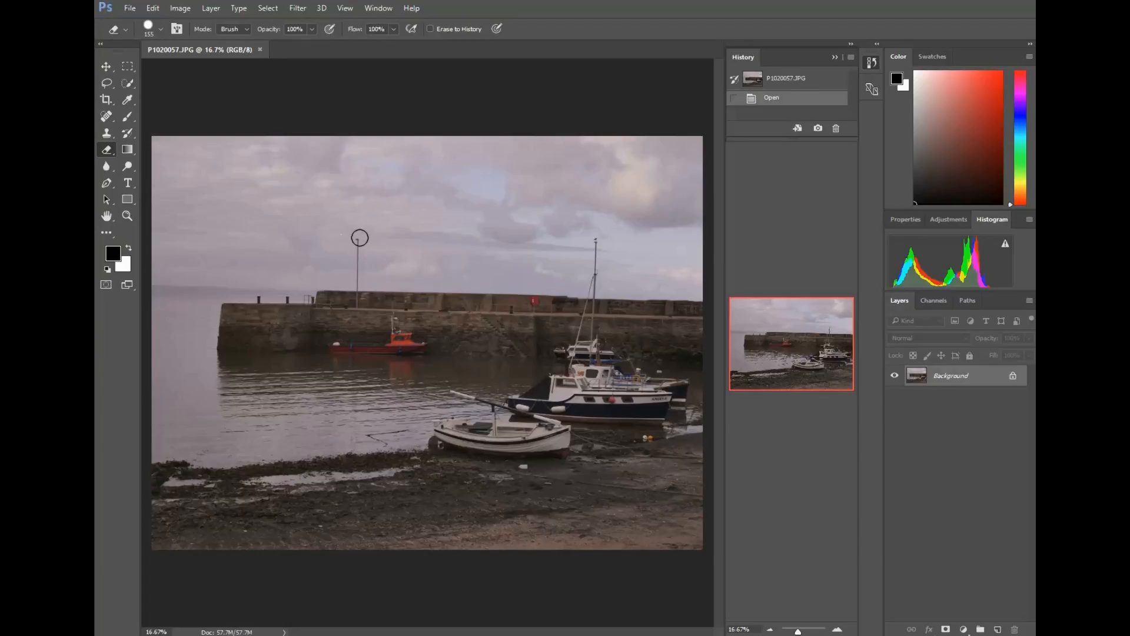
pyautogui.moveTo(357, 242)
pyautogui.mouseDown()
pyautogui.moveTo(378, 251)
pyautogui.moveTo(361, 263)
pyautogui.mouseUp()
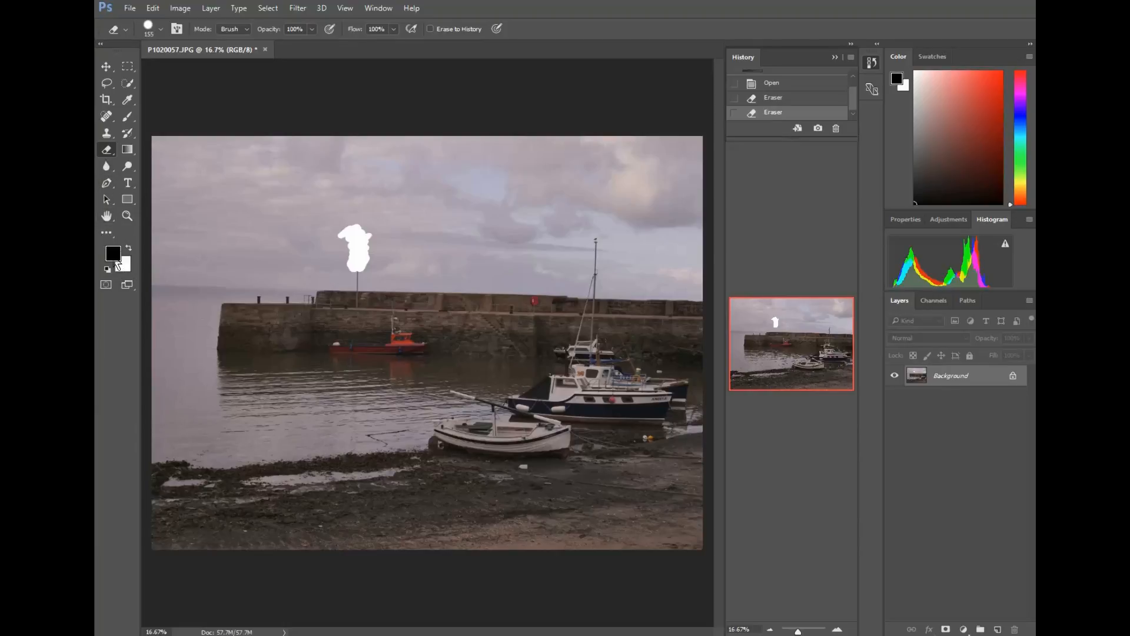
# Step: Set the background colour to red e50d0d and erase a small patch of sky to the right of the lamp post
pyautogui.click(124, 266)
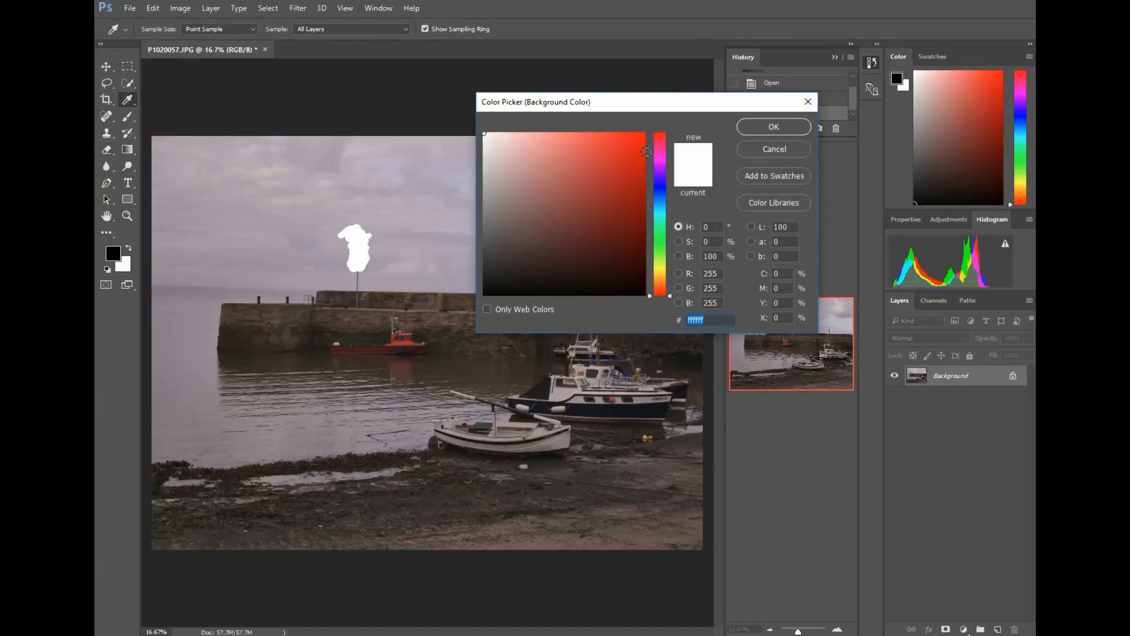
pyautogui.click(636, 149)
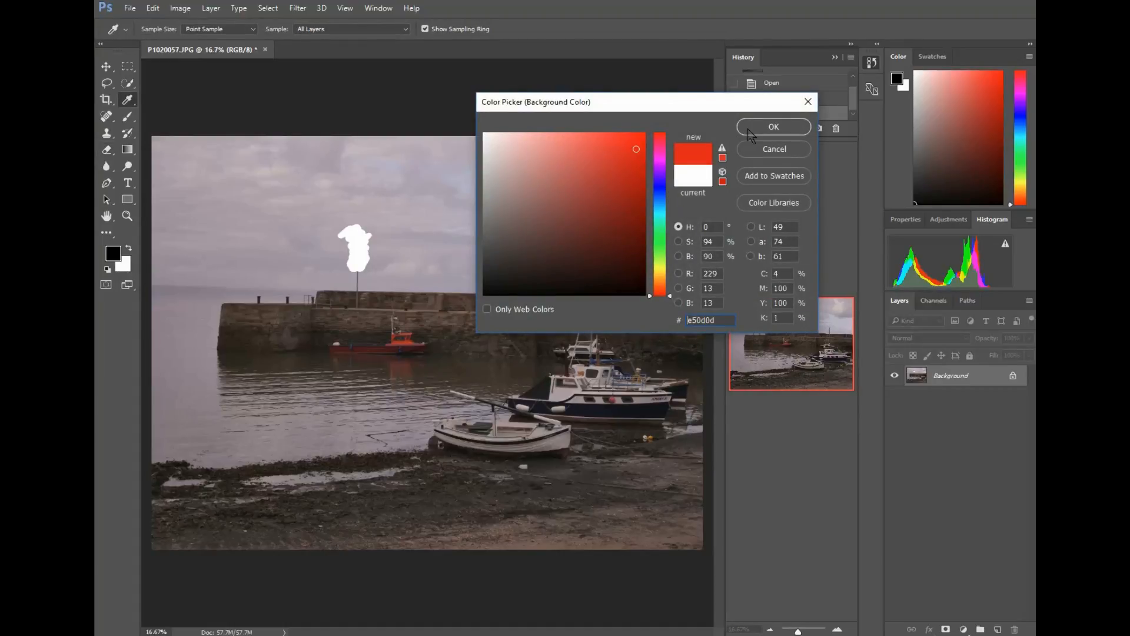
pyautogui.click(773, 127)
pyautogui.moveTo(413, 236); pyautogui.dragTo(447, 265)
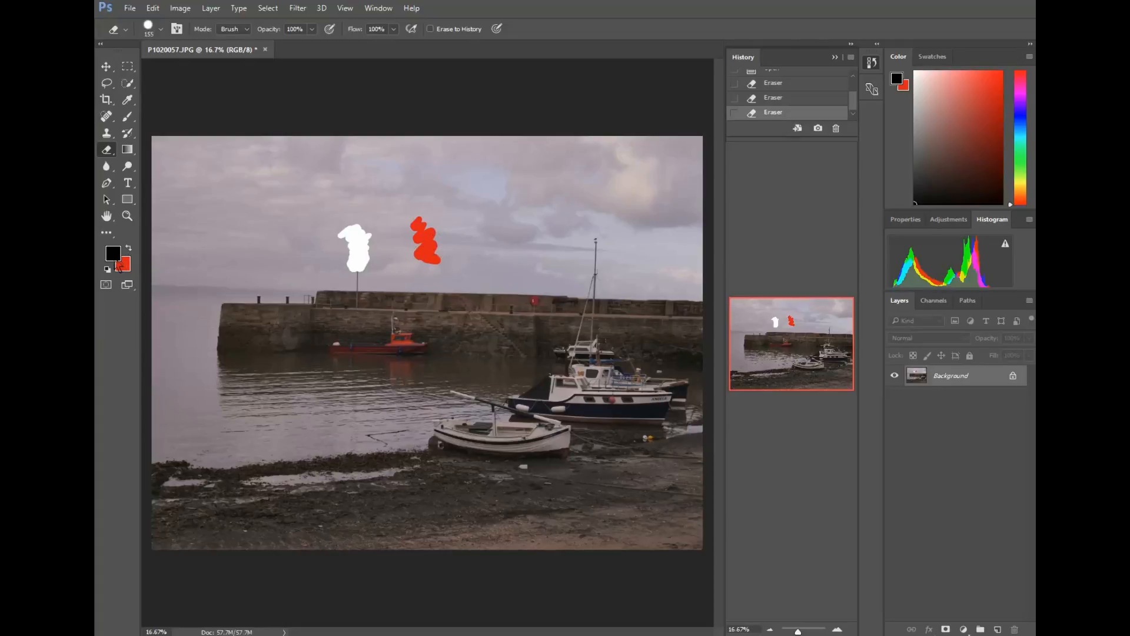
# Step: Write a first name in black with the Brush tool in the sky near the photo's upper-left corner
pyautogui.click(128, 117)
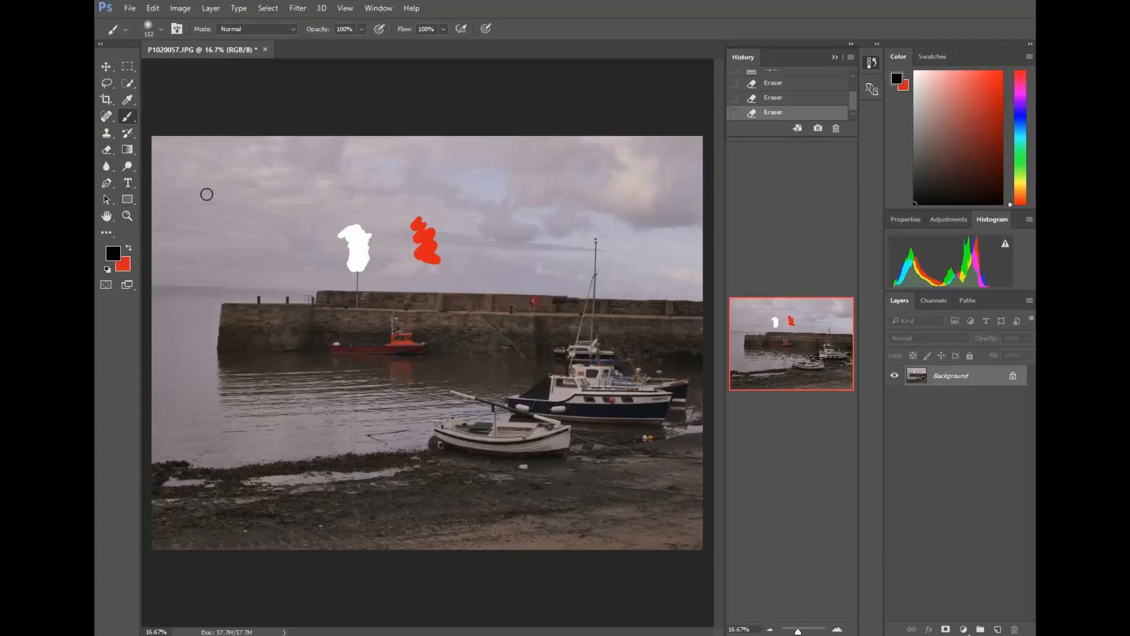
pyautogui.moveTo(205, 191)
pyautogui.mouseDown()
pyautogui.moveTo(190, 223)
pyautogui.moveTo(212, 159)
pyautogui.mouseUp()
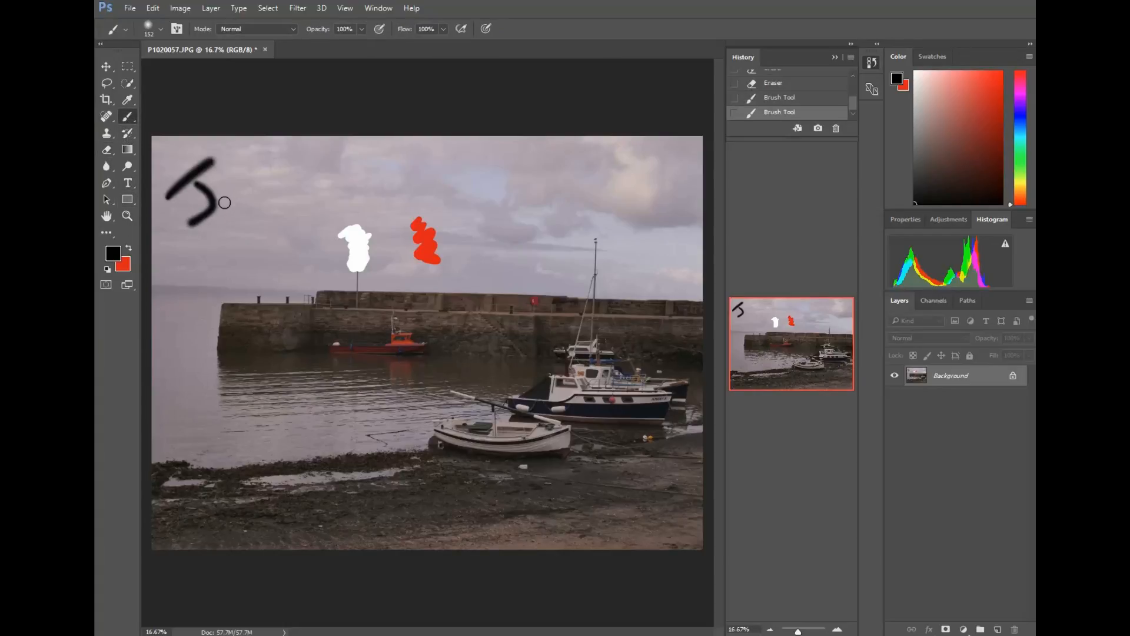
pyautogui.moveTo(219, 199)
pyautogui.mouseDown()
pyautogui.moveTo(255, 184)
pyautogui.moveTo(238, 194)
pyautogui.moveTo(268, 196)
pyautogui.mouseUp()
pyautogui.moveTo(276, 197)
pyautogui.mouseDown()
pyautogui.moveTo(288, 179)
pyautogui.moveTo(314, 176)
pyautogui.mouseUp()
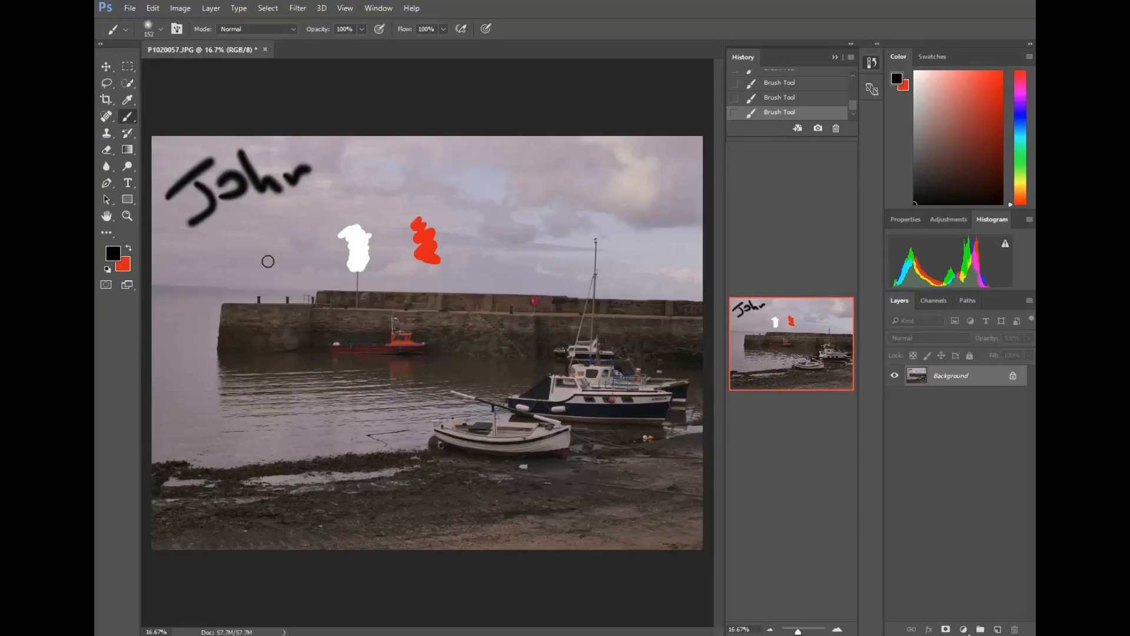
# Step: Set the foreground colour to a strong blue and brush the same first name in the sky above the red patch
pyautogui.click(111, 257)
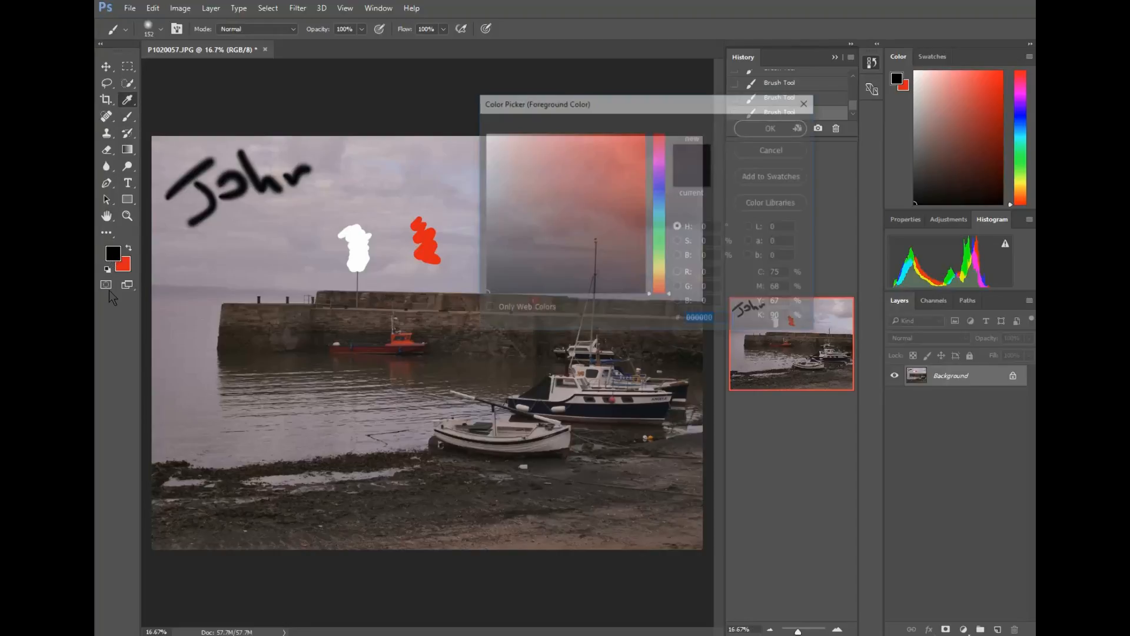
pyautogui.click(660, 189)
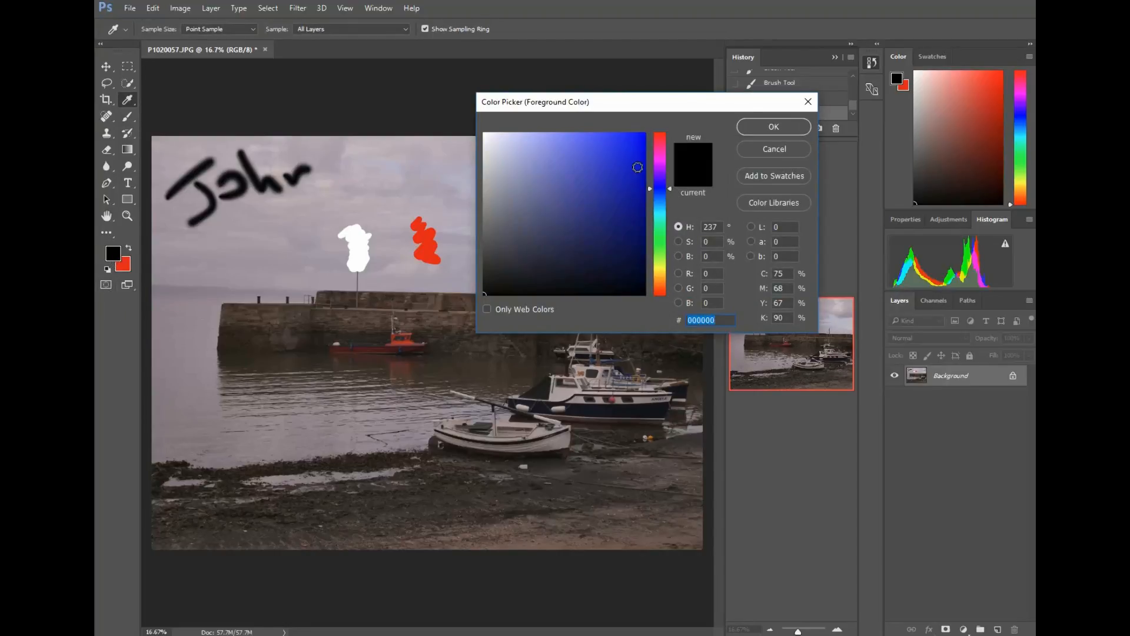
pyautogui.click(630, 161)
pyautogui.click(762, 129)
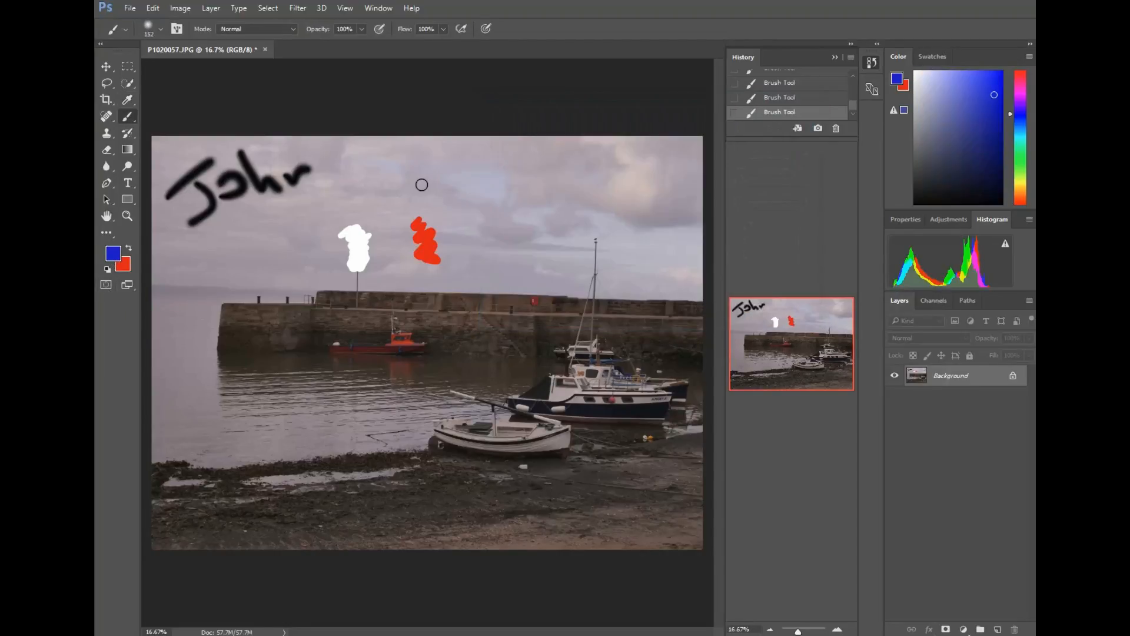
pyautogui.moveTo(396, 178)
pyautogui.mouseDown()
pyautogui.moveTo(391, 208)
pyautogui.moveTo(418, 170)
pyautogui.moveTo(429, 191)
pyautogui.moveTo(459, 169)
pyautogui.moveTo(440, 163)
pyautogui.moveTo(462, 187)
pyautogui.moveTo(505, 169)
pyautogui.mouseUp()
pyautogui.click(370, 190)
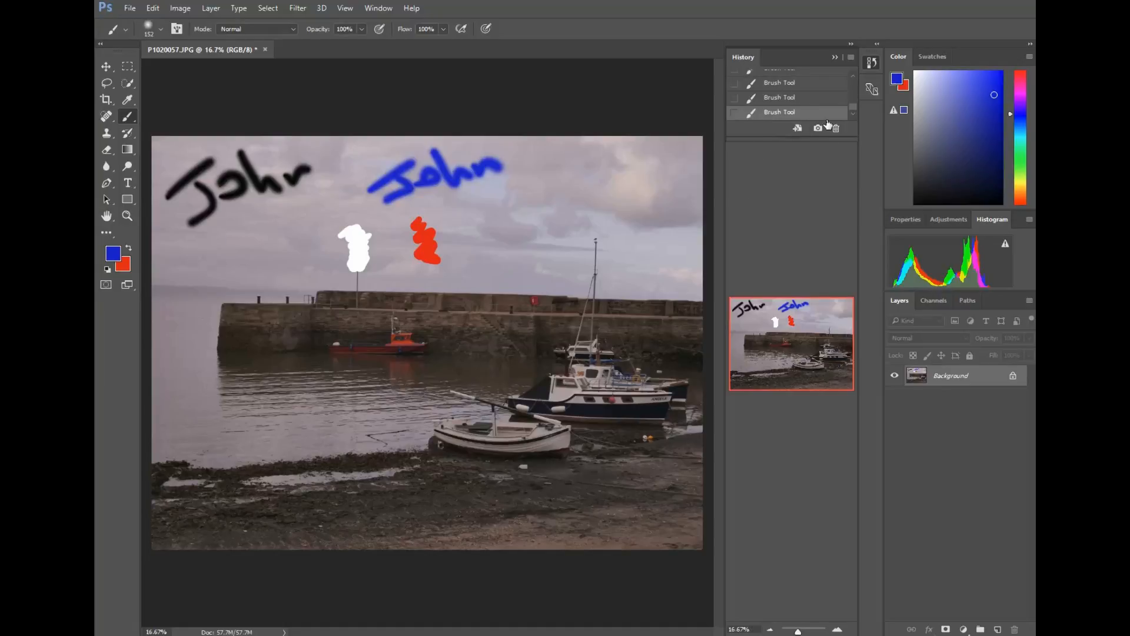
# Step: Revert the photo to its Open history state and delete the eraser and brush states that follow it
pyautogui.click(380, 8)
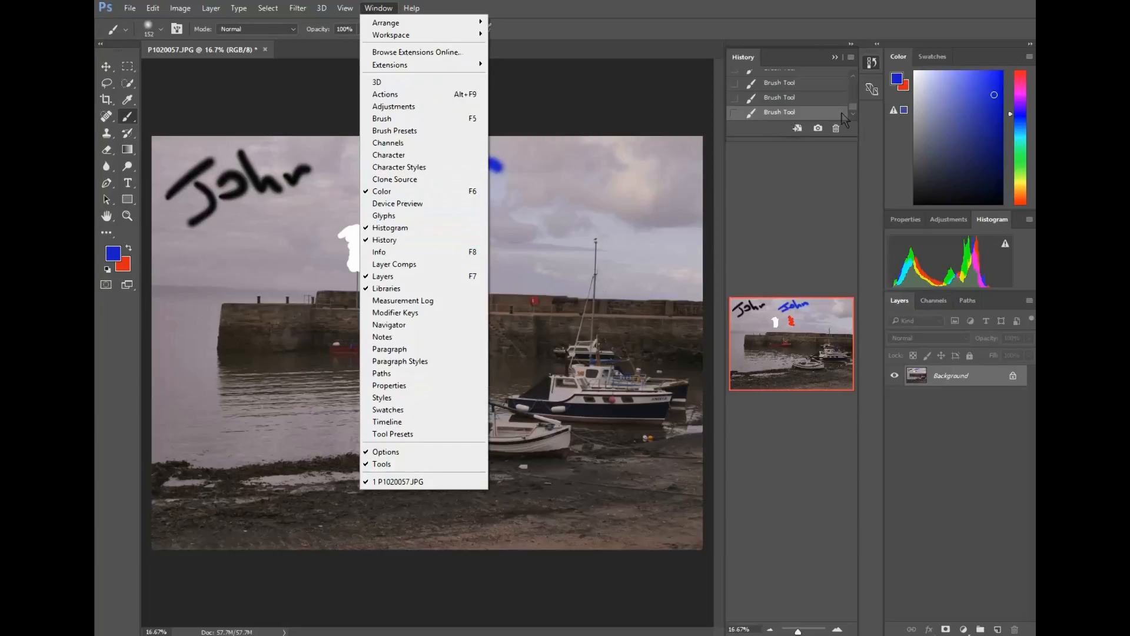
pyautogui.moveTo(854, 110); pyautogui.dragTo(855, 85)
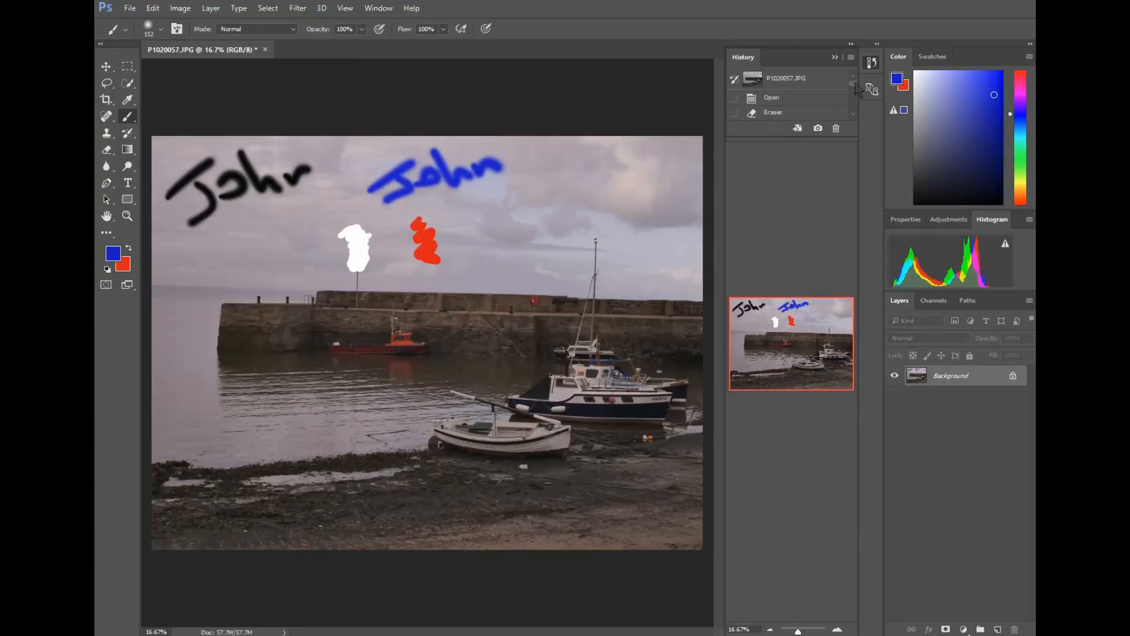
pyautogui.click(832, 105)
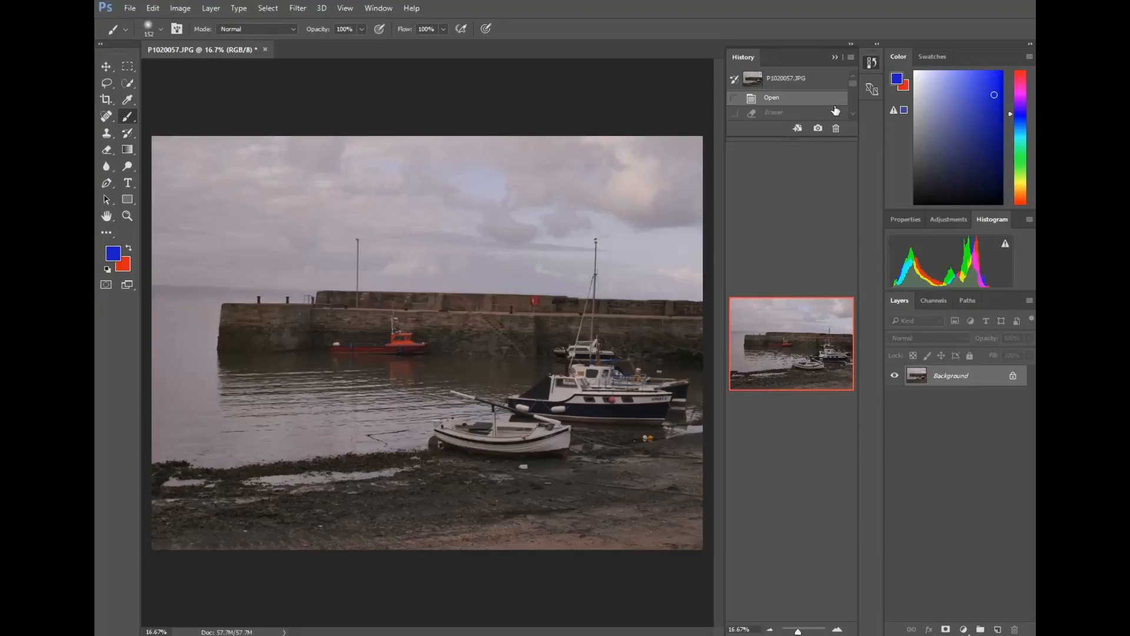
pyautogui.click(838, 113)
pyautogui.moveTo(844, 118); pyautogui.dragTo(838, 129)
# Step: Set up the Clone Stamp tool with a soft brush of 81 px
pyautogui.click(106, 135)
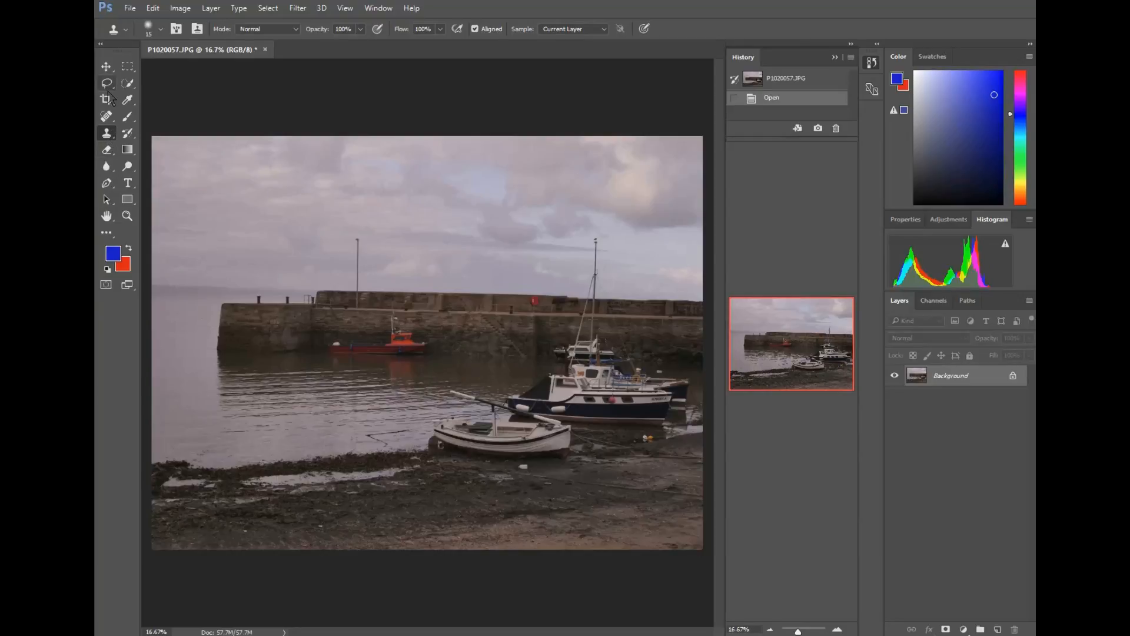
pyautogui.press('j')
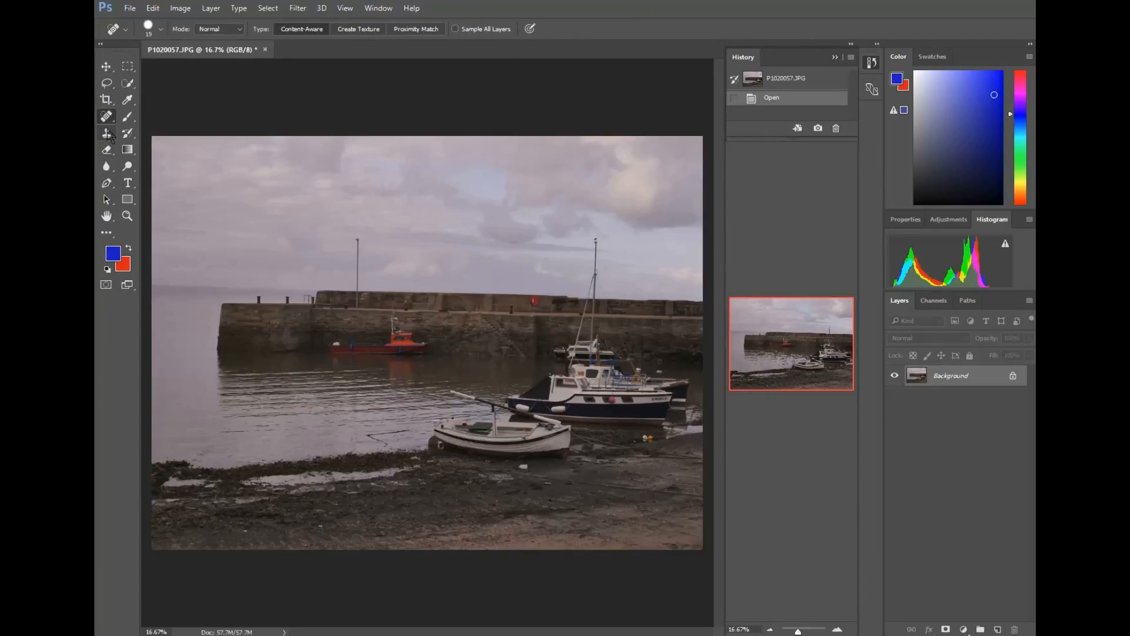
pyautogui.click(107, 135)
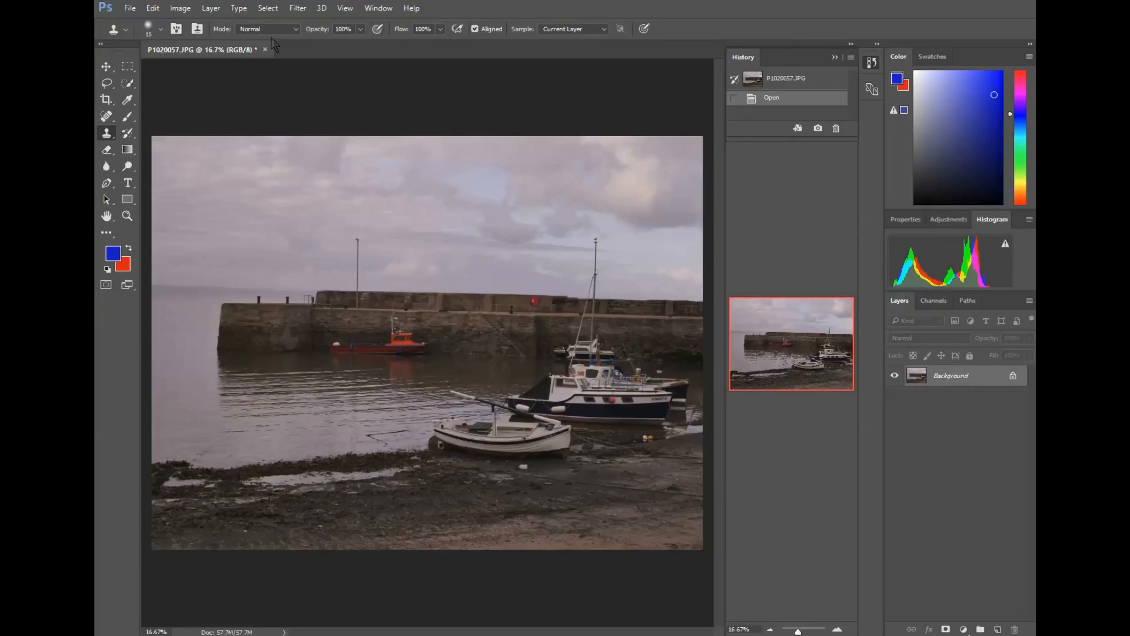
pyautogui.click(161, 30)
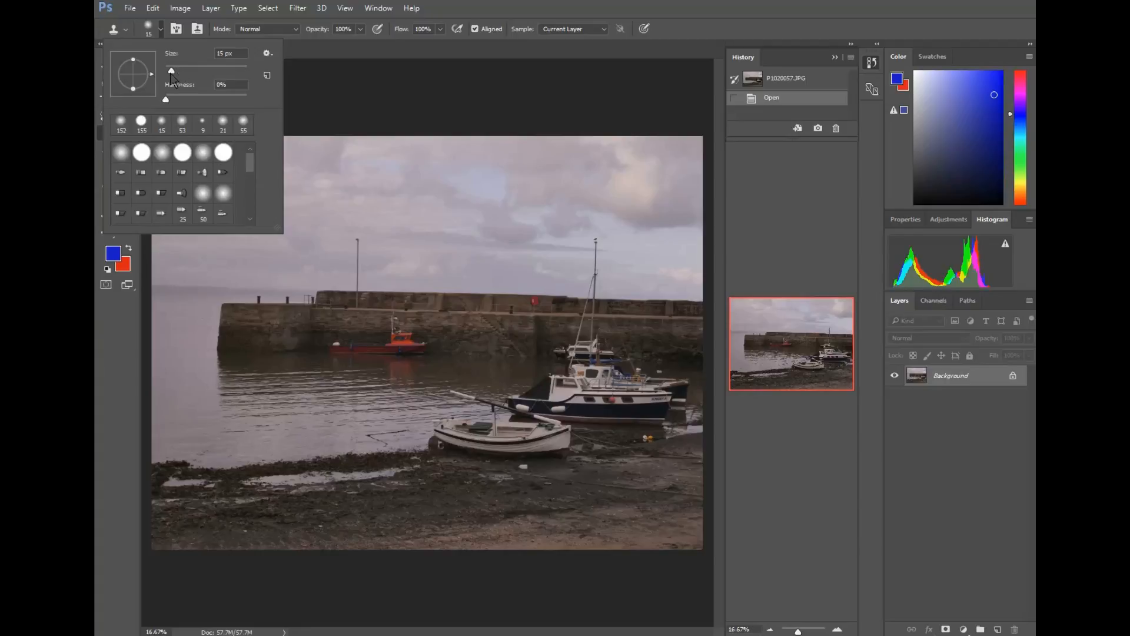
pyautogui.moveTo(170, 72); pyautogui.dragTo(217, 71)
pyautogui.moveTo(216, 74); pyautogui.dragTo(239, 71)
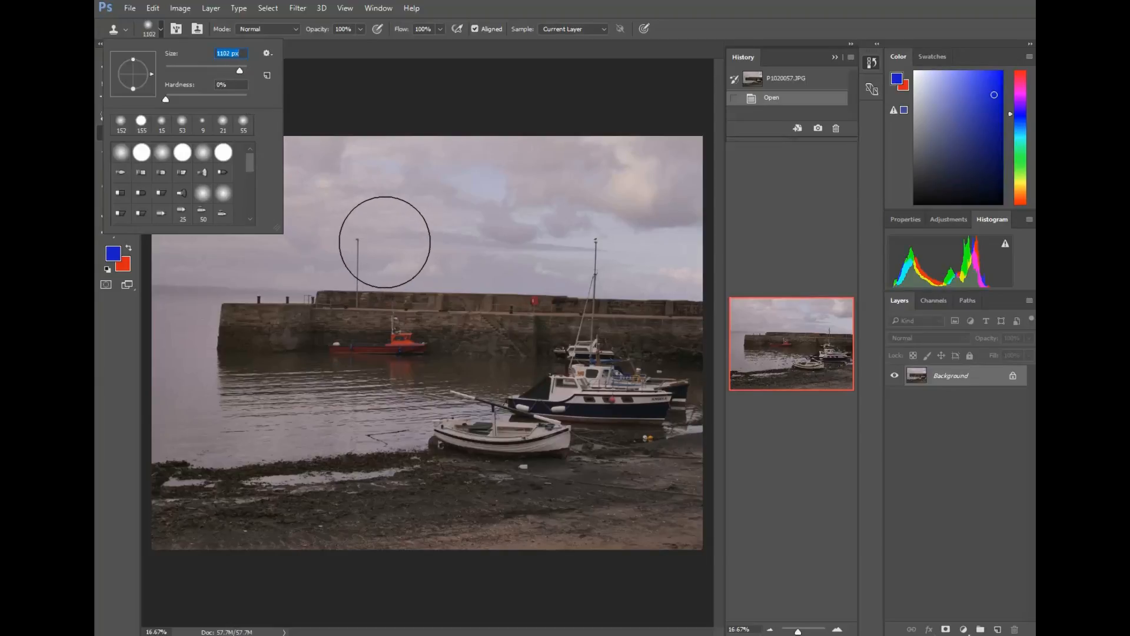
pyautogui.moveTo(240, 73); pyautogui.dragTo(173, 76)
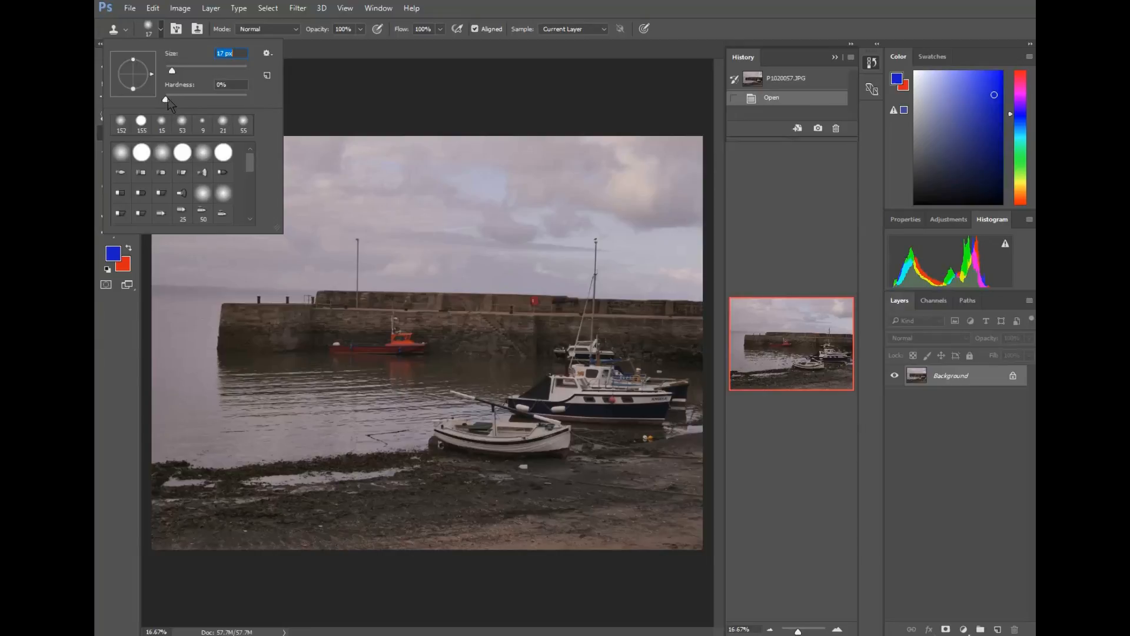
pyautogui.moveTo(172, 70); pyautogui.dragTo(228, 71)
pyautogui.moveTo(227, 71); pyautogui.dragTo(198, 71)
pyautogui.click(294, 53)
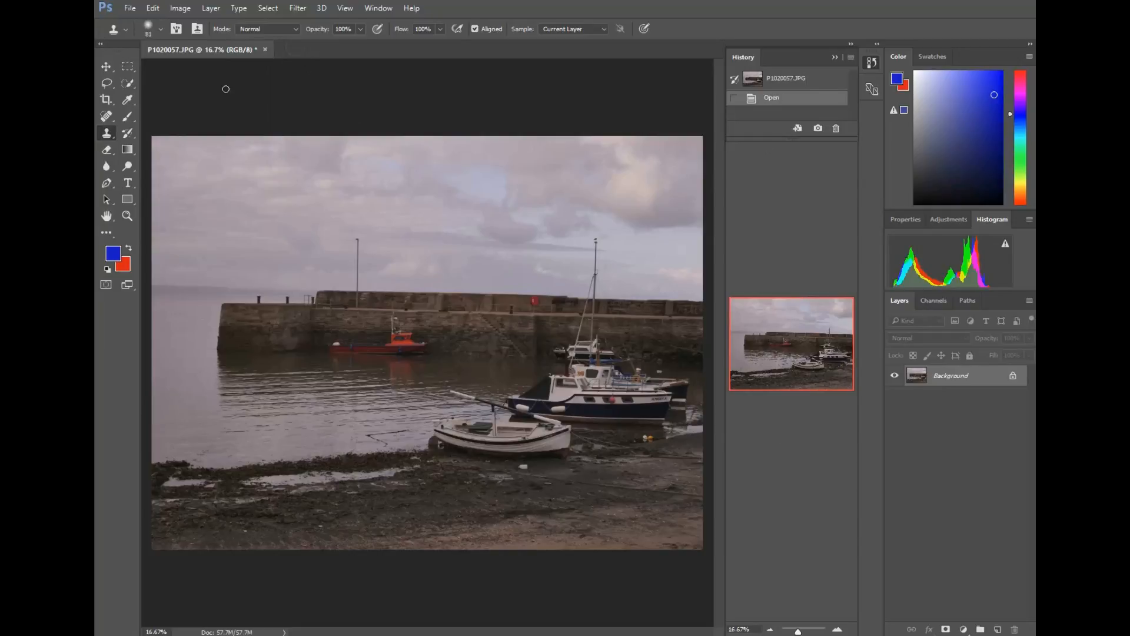
# Step: View the photo at 100% and bring the whole lamp post on the harbour wall into view
pyautogui.click(125, 218)
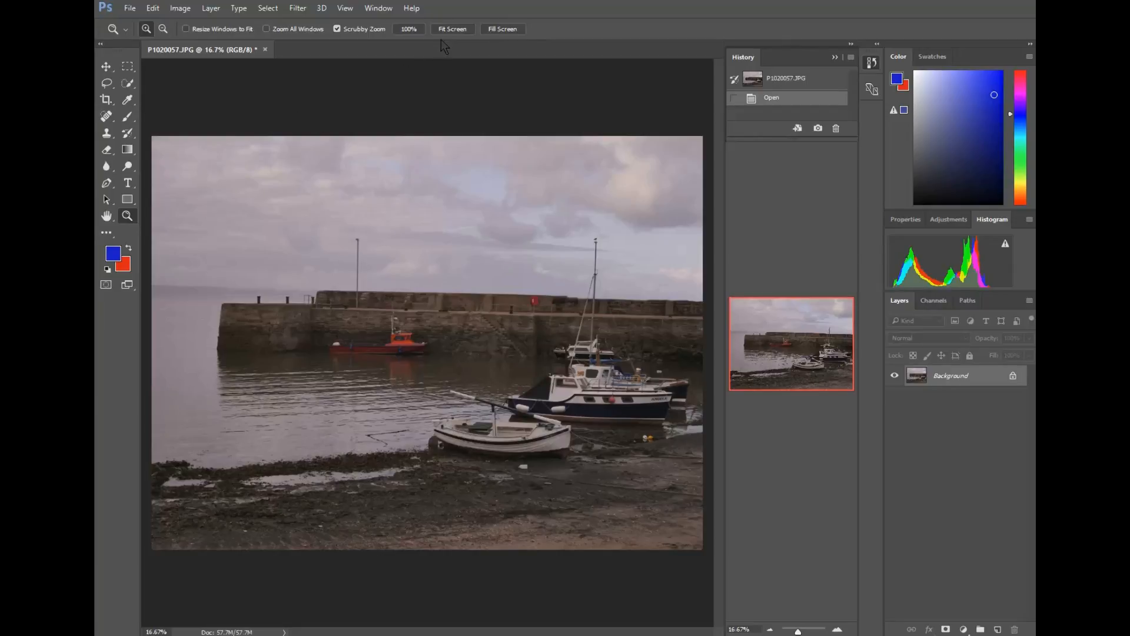
pyautogui.click(410, 30)
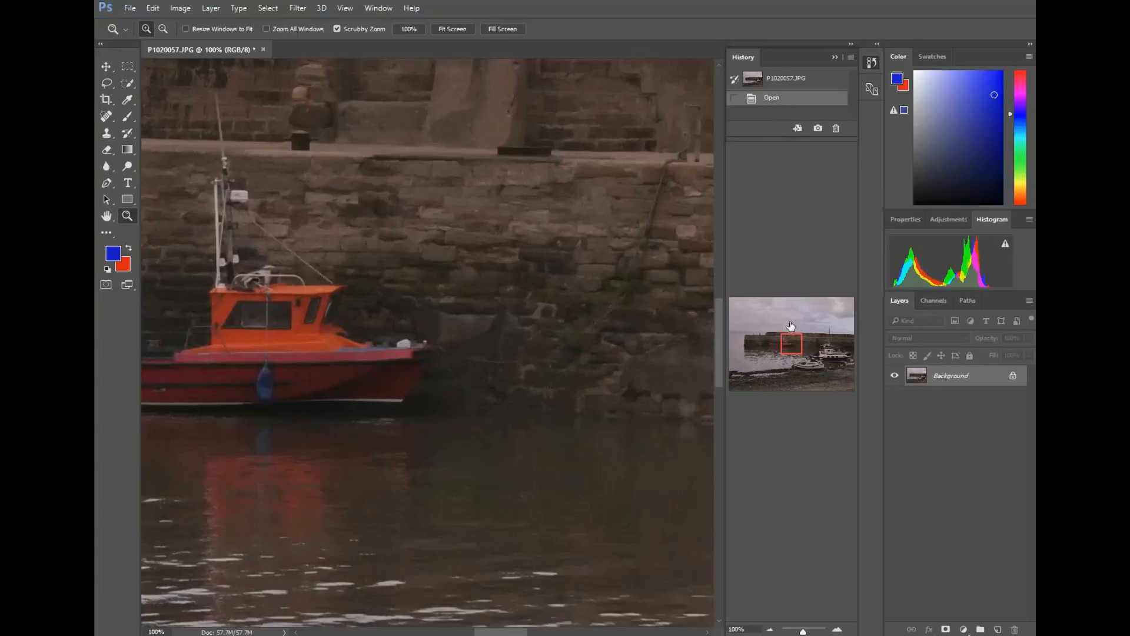
pyautogui.moveTo(801, 356); pyautogui.dragTo(786, 346)
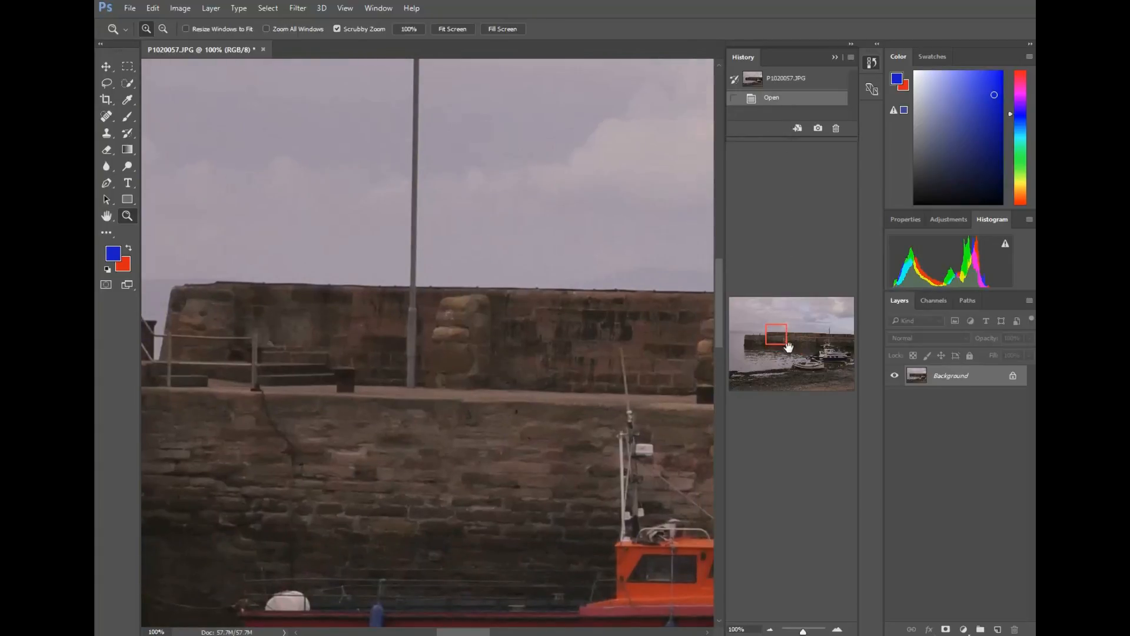
pyautogui.click(377, 9)
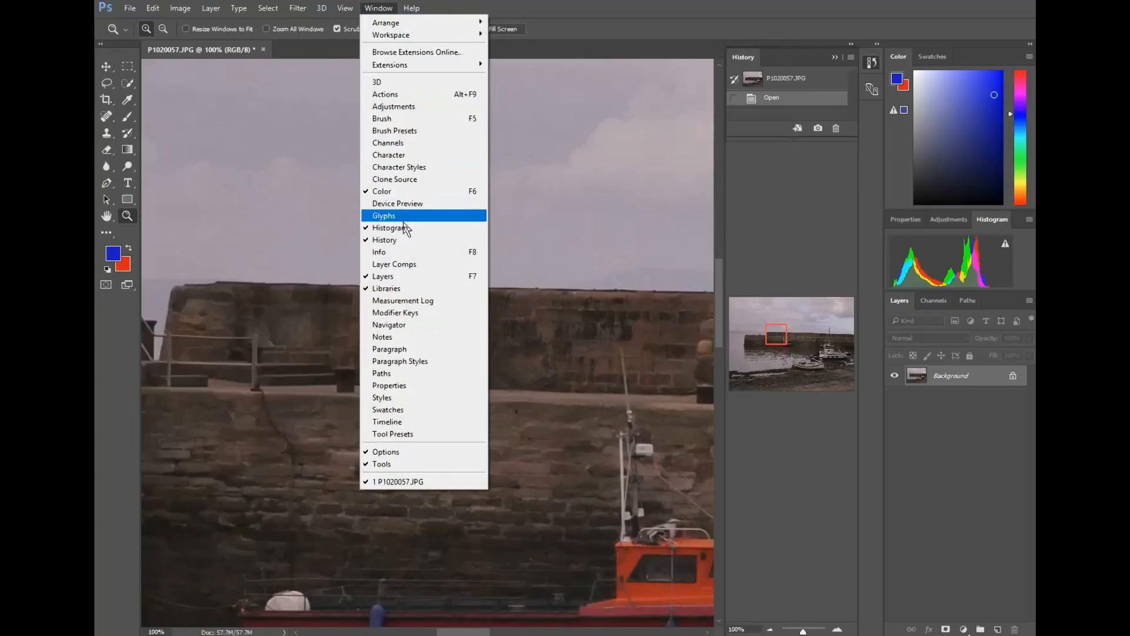
pyautogui.click(379, 325)
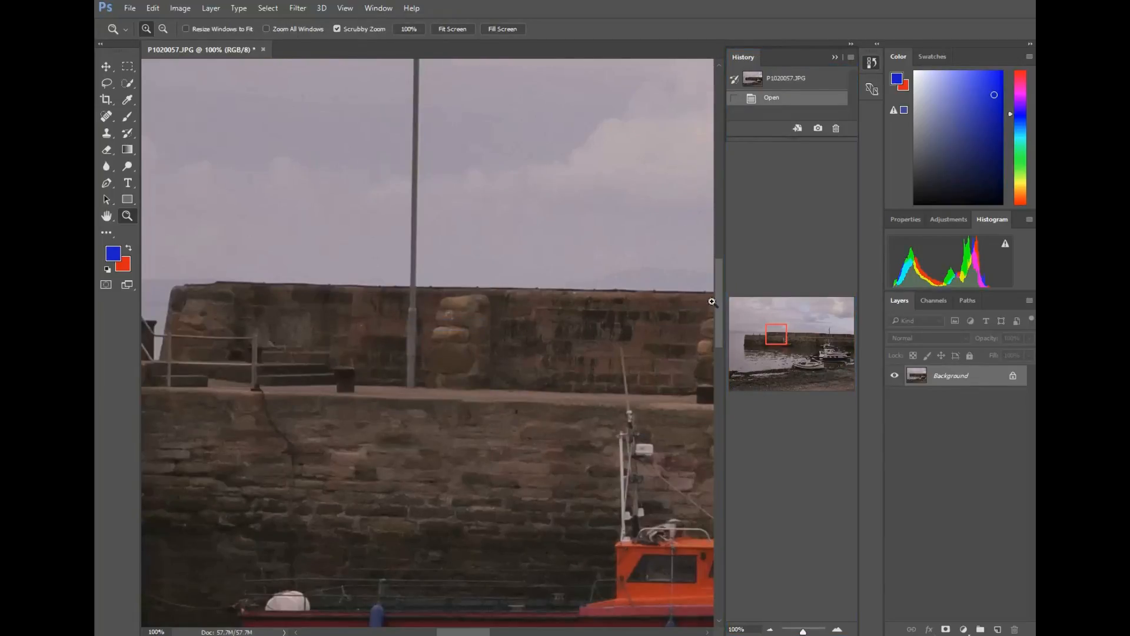
pyautogui.moveTo(780, 345)
pyautogui.mouseDown()
pyautogui.moveTo(771, 357)
pyautogui.moveTo(776, 341)
pyautogui.mouseUp()
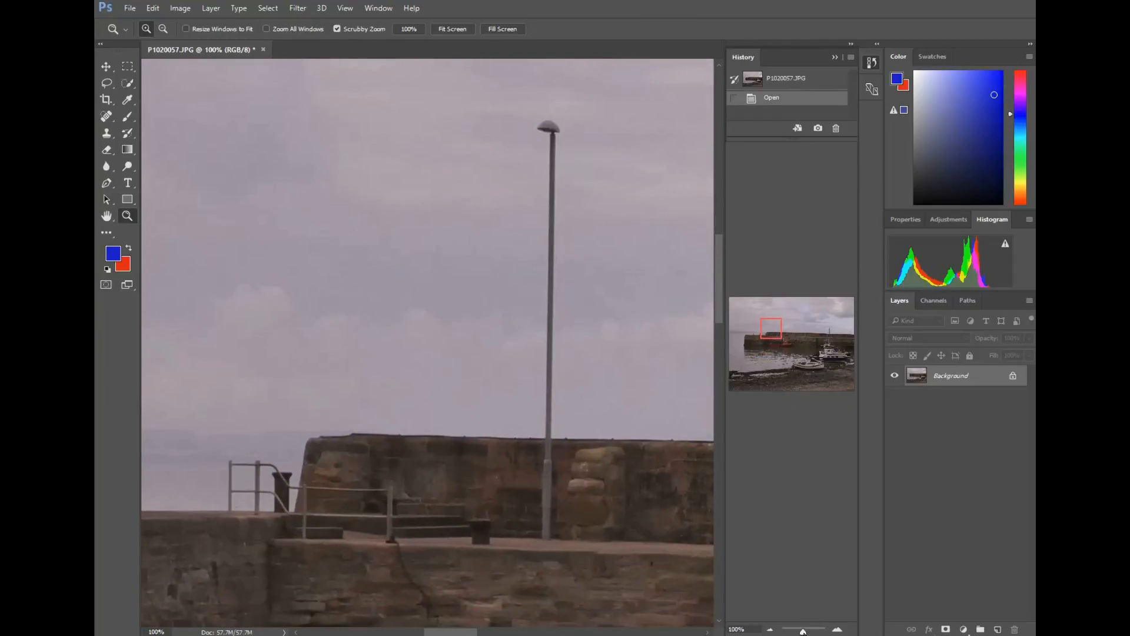
# Step: Look around the harbour wall and red boat at about 116%, and magnify the lamp post to about 286%
pyautogui.moveTo(803, 631)
pyautogui.mouseDown()
pyautogui.moveTo(815, 631)
pyautogui.moveTo(804, 631)
pyautogui.mouseUp()
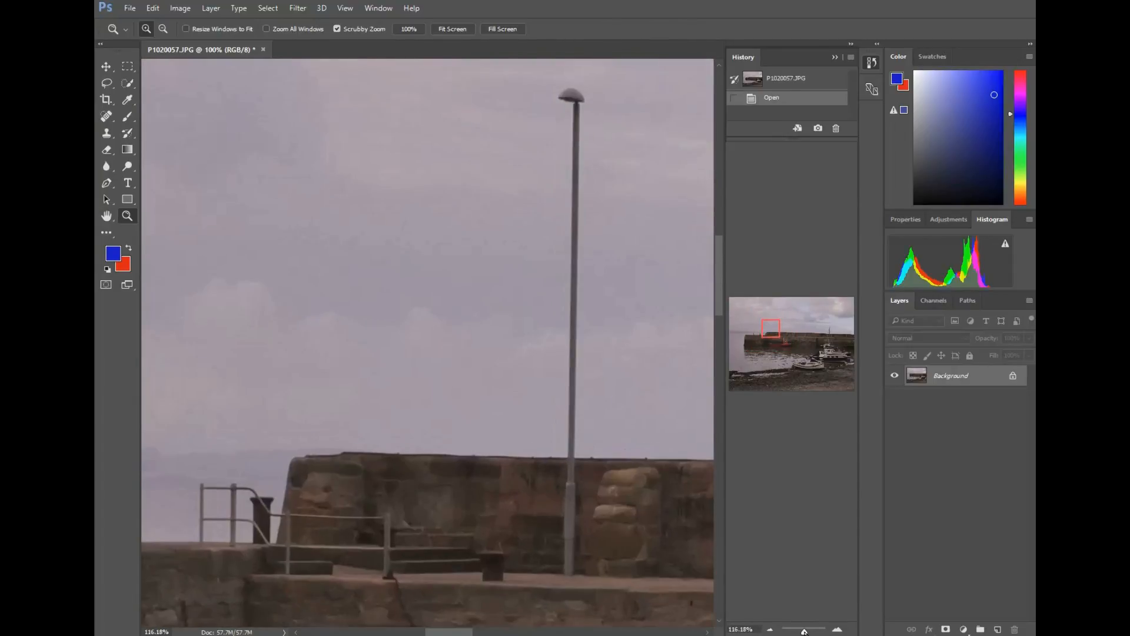
pyautogui.click(800, 335)
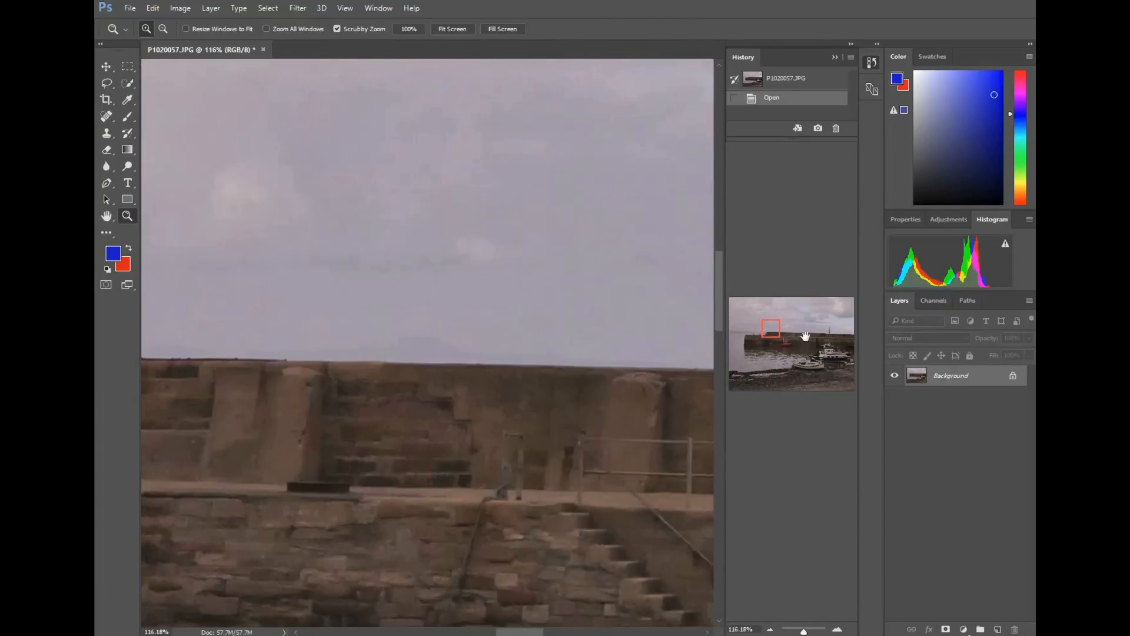
pyautogui.click(771, 312)
pyautogui.click(768, 341)
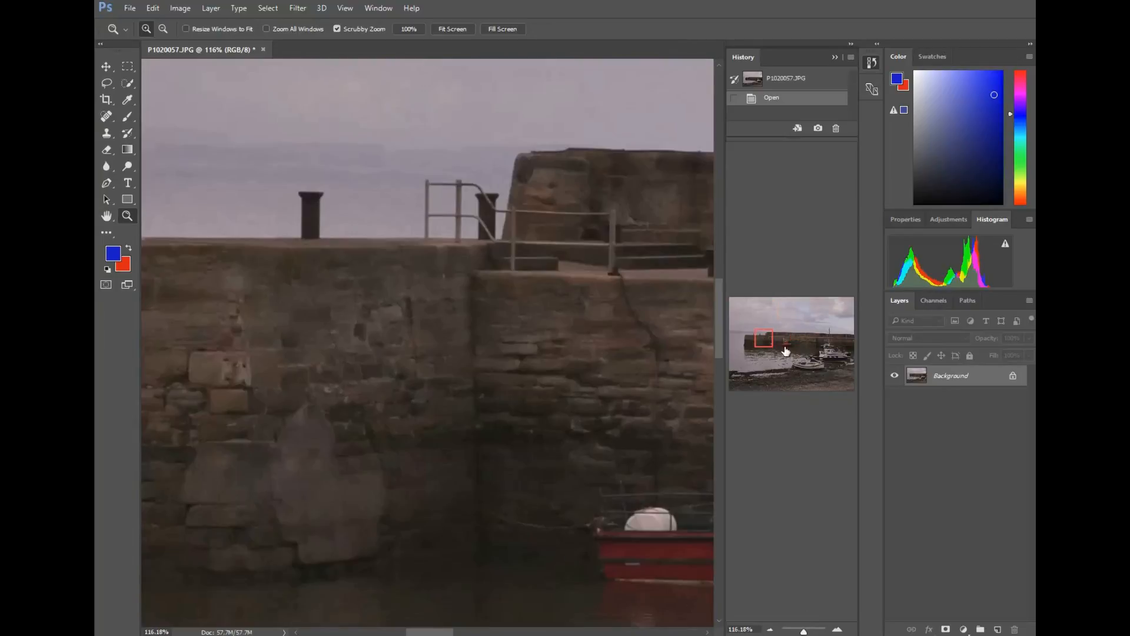
pyautogui.click(798, 345)
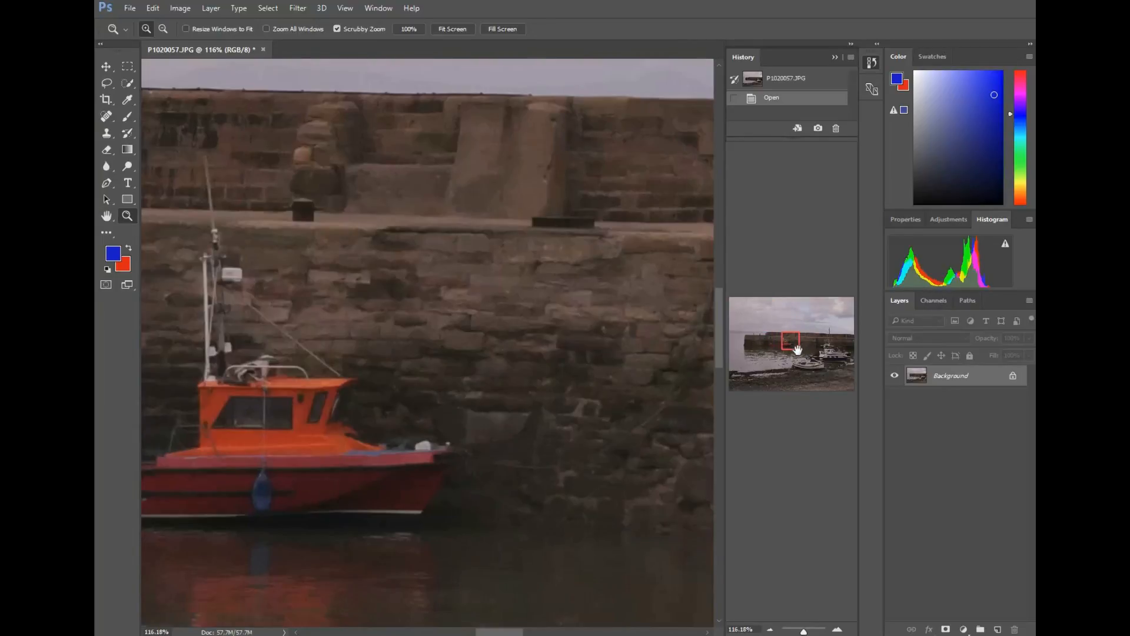
pyautogui.moveTo(798, 350); pyautogui.dragTo(784, 336)
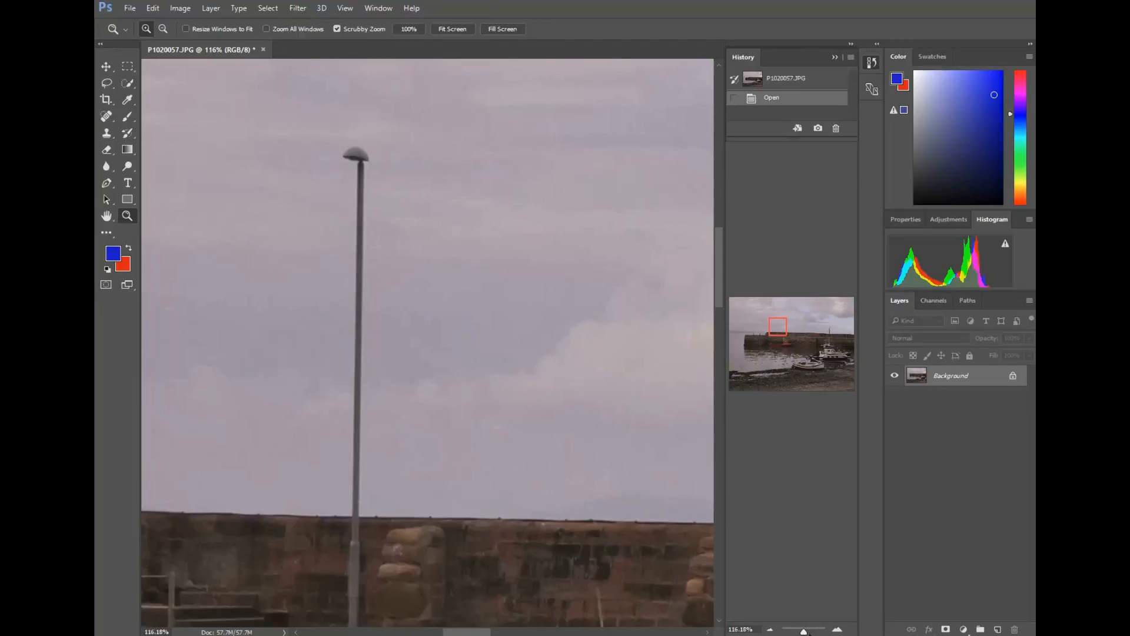
pyautogui.moveTo(804, 630); pyautogui.dragTo(810, 631)
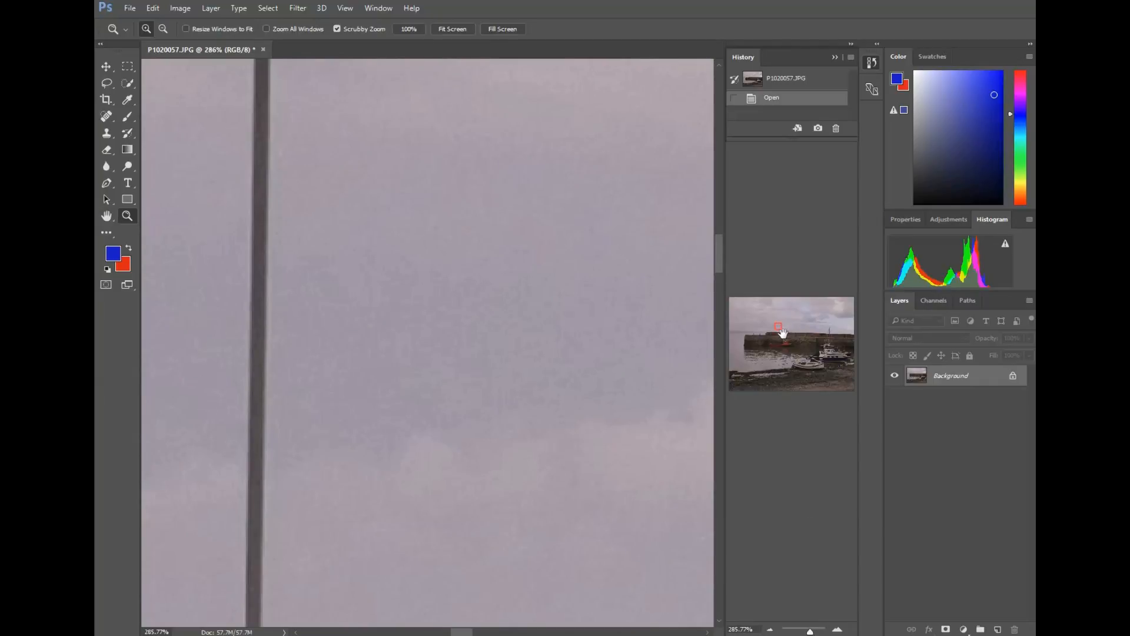
# Step: Bring the lamp head into view and set the Clone Stamp to a soft 31 px brush
pyautogui.moveTo(782, 333)
pyautogui.mouseDown()
pyautogui.moveTo(771, 325)
pyautogui.moveTo(780, 333)
pyautogui.mouseUp()
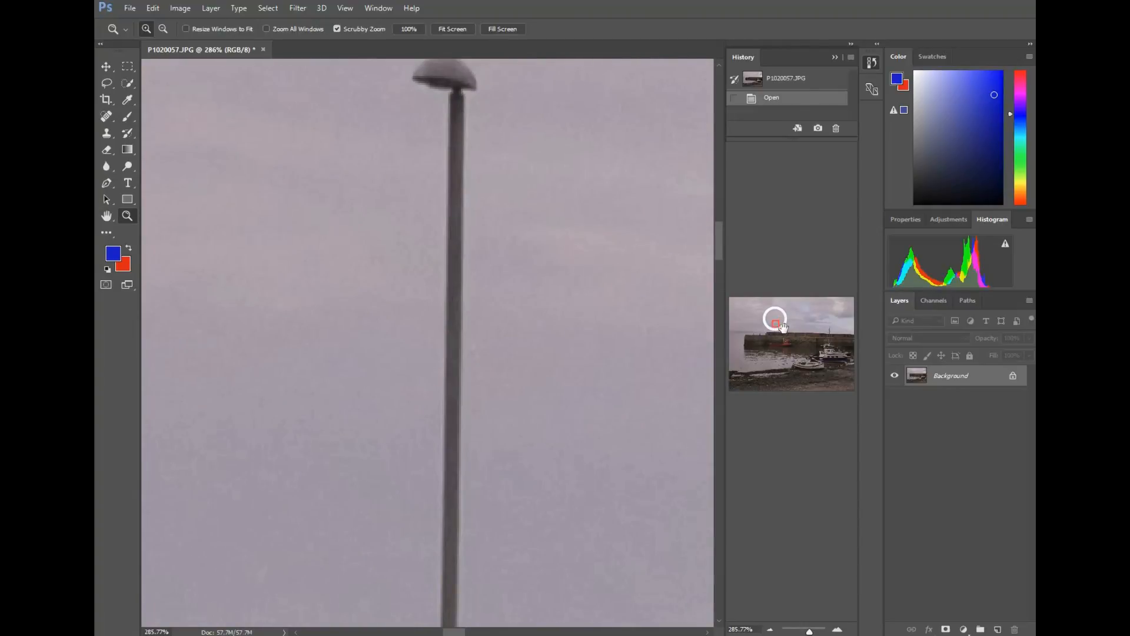
pyautogui.moveTo(780, 324)
pyautogui.mouseDown()
pyautogui.moveTo(792, 333)
pyautogui.moveTo(782, 331)
pyautogui.mouseUp()
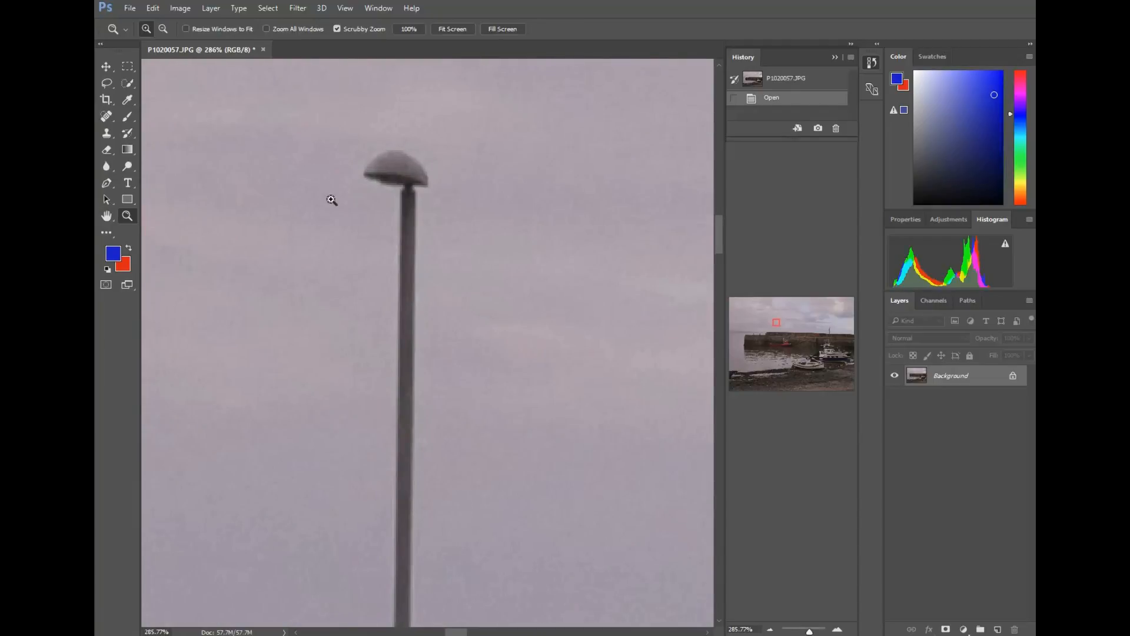
pyautogui.click(107, 135)
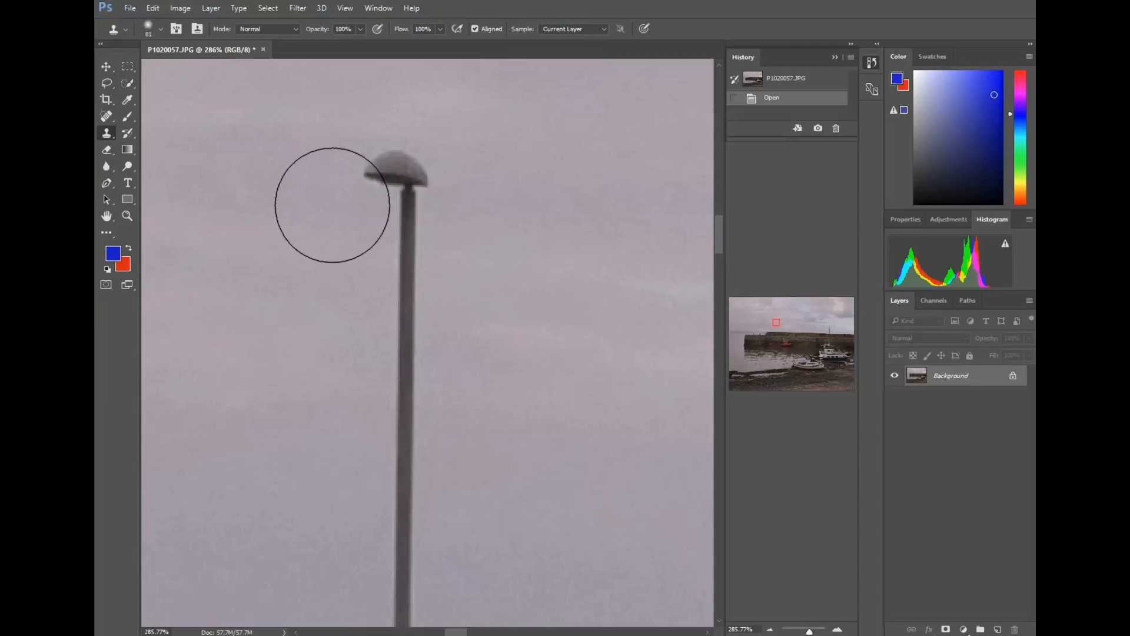
pyautogui.click(160, 30)
pyautogui.moveTo(197, 71); pyautogui.dragTo(178, 72)
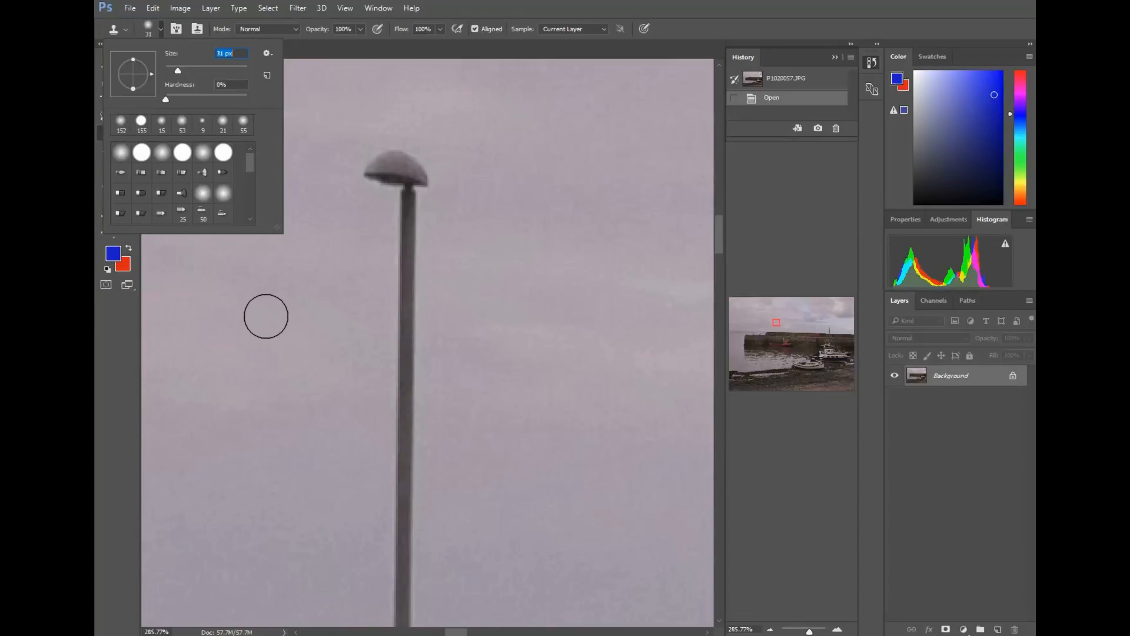
# Step: Sample the sky to the left of the lamp and clone it over the lamp head and the upper part of the post
pyautogui.press('alt')
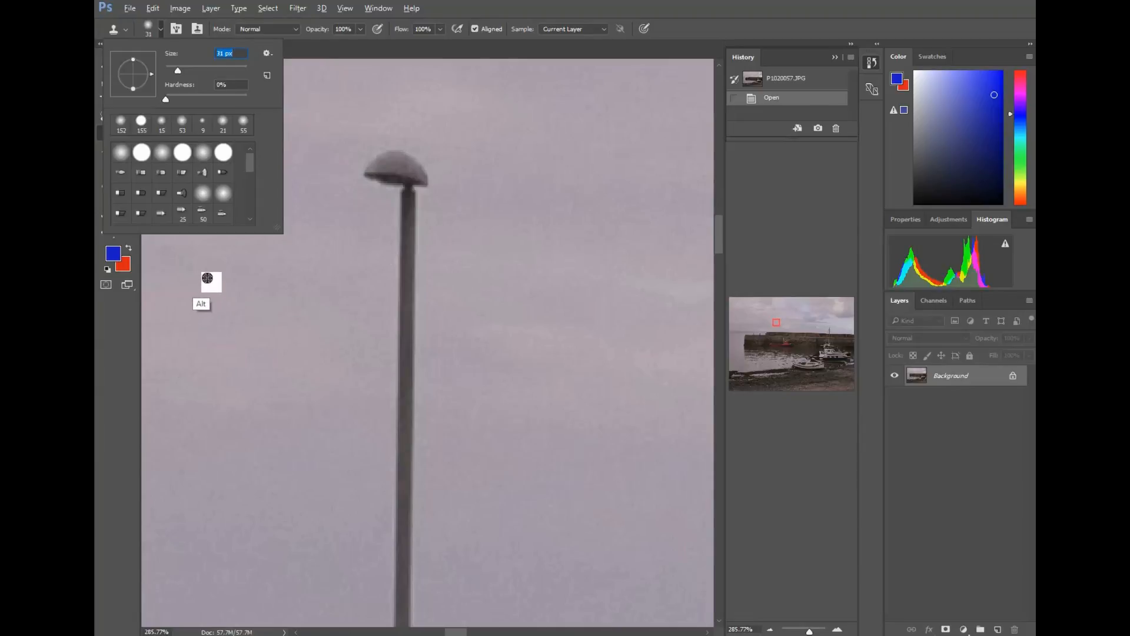
pyautogui.keyDown('alt'); pyautogui.click(213, 279); pyautogui.keyUp('alt')
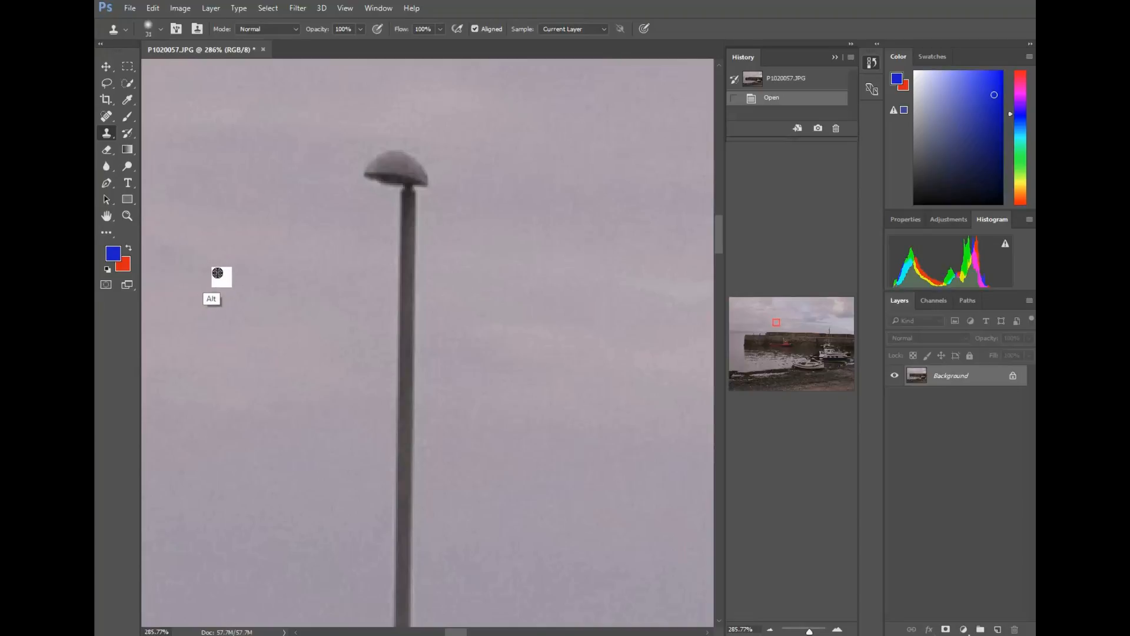
pyautogui.keyDown('alt'); pyautogui.click(212, 268); pyautogui.keyUp('alt')
pyautogui.moveTo(370, 184)
pyautogui.mouseDown()
pyautogui.moveTo(417, 180)
pyautogui.moveTo(402, 185)
pyautogui.moveTo(450, 196)
pyautogui.moveTo(419, 179)
pyautogui.moveTo(404, 188)
pyautogui.moveTo(458, 207)
pyautogui.moveTo(427, 204)
pyautogui.moveTo(421, 179)
pyautogui.moveTo(396, 190)
pyautogui.moveTo(441, 220)
pyautogui.moveTo(441, 236)
pyautogui.moveTo(426, 211)
pyautogui.moveTo(429, 253)
pyautogui.moveTo(437, 213)
pyautogui.moveTo(433, 275)
pyautogui.moveTo(436, 230)
pyautogui.mouseUp()
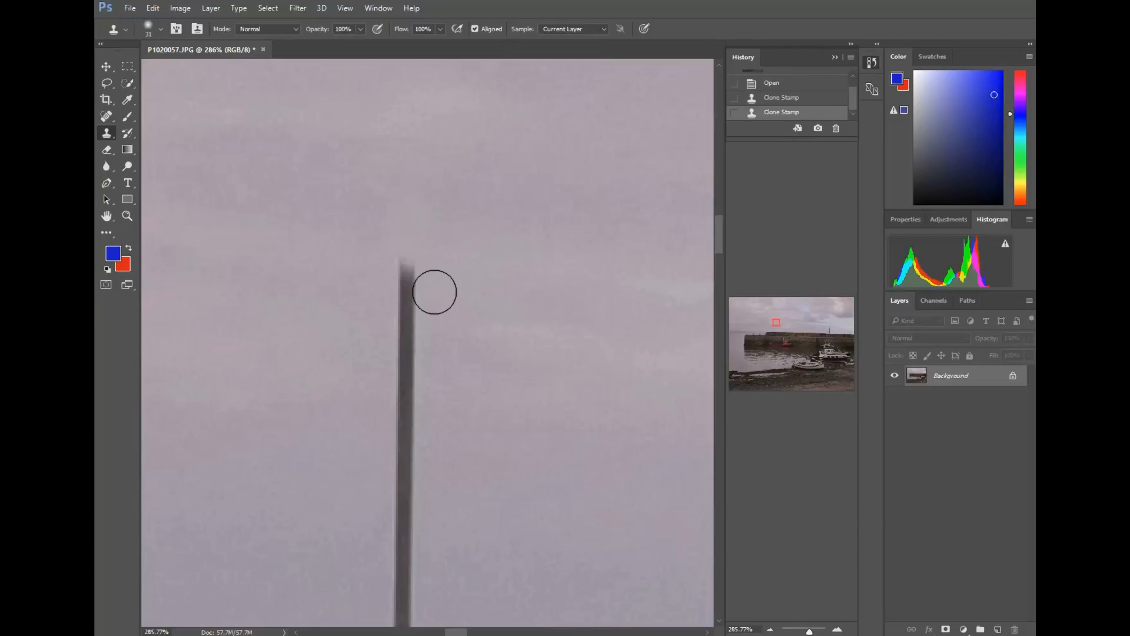
pyautogui.moveTo(434, 291)
pyautogui.mouseDown()
pyautogui.moveTo(433, 277)
pyautogui.moveTo(422, 295)
pyautogui.moveTo(420, 363)
pyautogui.moveTo(423, 335)
pyautogui.moveTo(419, 348)
pyautogui.moveTo(426, 338)
pyautogui.moveTo(427, 389)
pyautogui.moveTo(436, 376)
pyautogui.moveTo(418, 401)
pyautogui.moveTo(425, 424)
pyautogui.moveTo(431, 406)
pyautogui.moveTo(419, 454)
pyautogui.moveTo(443, 412)
pyautogui.moveTo(421, 421)
pyautogui.moveTo(434, 469)
pyautogui.moveTo(424, 461)
pyautogui.mouseUp()
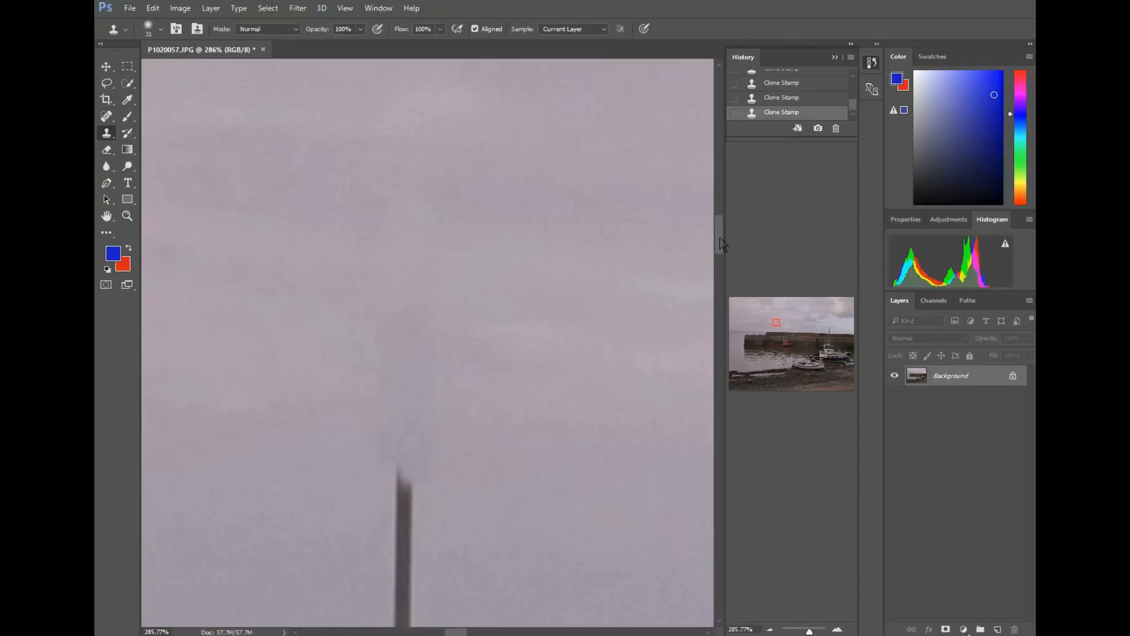
# Step: Clone out the rest of the post against the sky down to just above the wall, resampling nearby sky where the tone changes
pyautogui.moveTo(717, 240); pyautogui.dragTo(717, 256)
pyautogui.moveTo(450, 187)
pyautogui.mouseDown()
pyautogui.moveTo(413, 184)
pyautogui.moveTo(390, 235)
pyautogui.moveTo(423, 192)
pyautogui.moveTo(407, 266)
pyautogui.moveTo(438, 204)
pyautogui.moveTo(435, 290)
pyautogui.moveTo(420, 274)
pyautogui.moveTo(410, 288)
pyautogui.moveTo(409, 298)
pyautogui.moveTo(434, 257)
pyautogui.moveTo(442, 299)
pyautogui.moveTo(423, 350)
pyautogui.moveTo(412, 314)
pyautogui.moveTo(411, 340)
pyautogui.moveTo(434, 362)
pyautogui.moveTo(424, 404)
pyautogui.mouseUp()
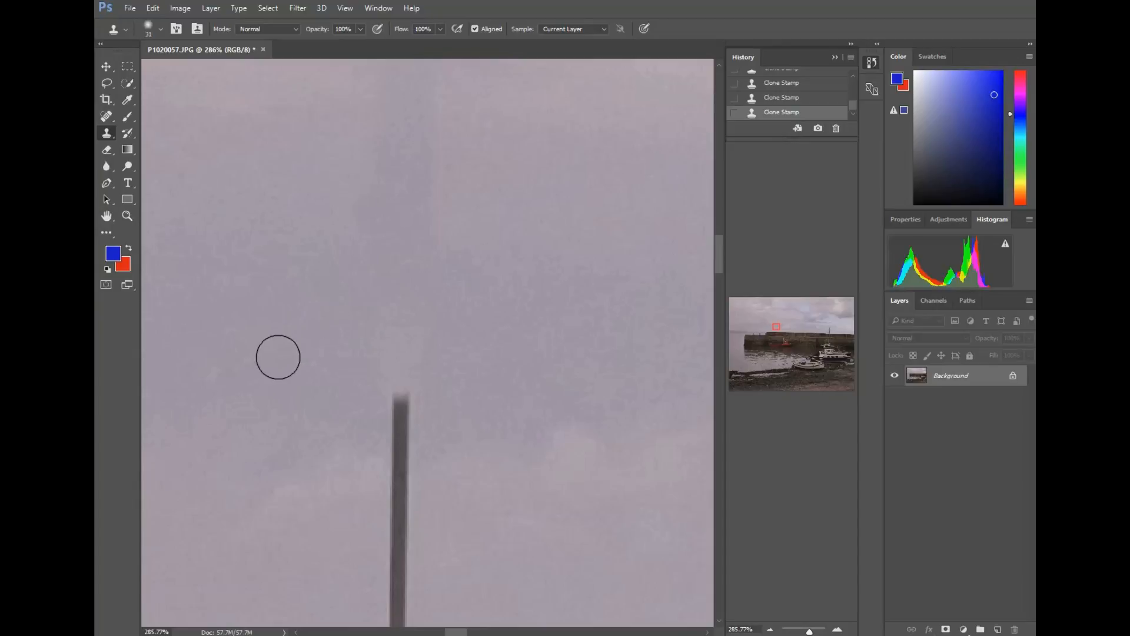
pyautogui.press('alt')
pyautogui.keyDown('alt'); pyautogui.click(230, 307); pyautogui.keyUp('alt')
pyautogui.moveTo(400, 412)
pyautogui.mouseDown()
pyautogui.moveTo(424, 404)
pyautogui.moveTo(414, 461)
pyautogui.moveTo(424, 470)
pyautogui.moveTo(417, 437)
pyautogui.moveTo(427, 498)
pyautogui.moveTo(431, 466)
pyautogui.moveTo(417, 464)
pyautogui.moveTo(413, 525)
pyautogui.moveTo(430, 526)
pyautogui.moveTo(426, 501)
pyautogui.moveTo(415, 501)
pyautogui.moveTo(410, 570)
pyautogui.moveTo(419, 577)
pyautogui.moveTo(436, 547)
pyautogui.mouseUp()
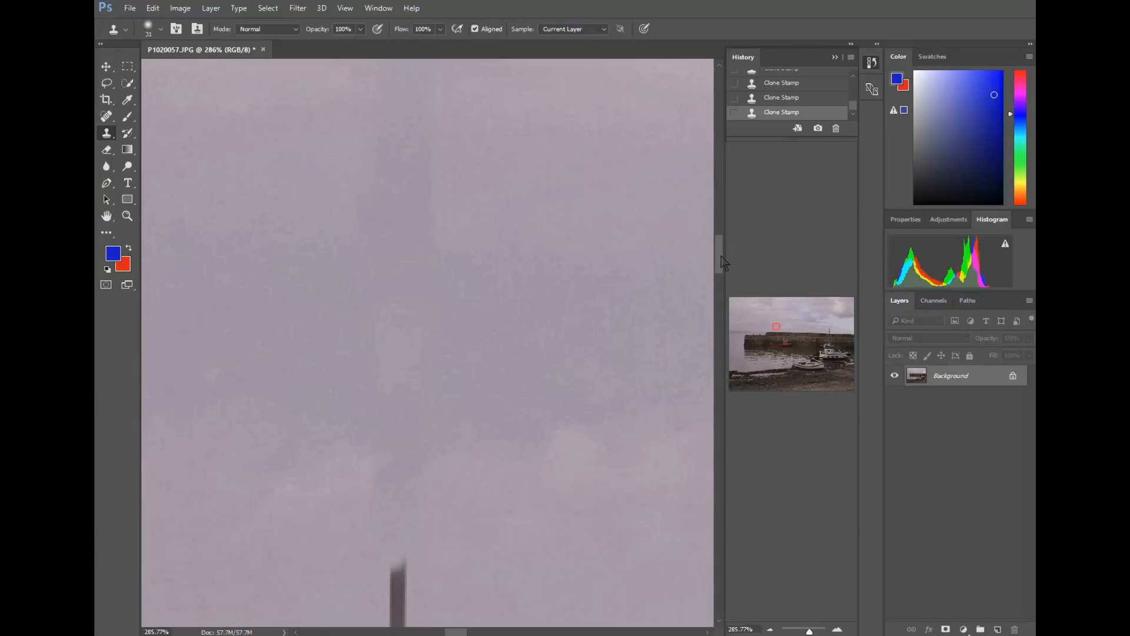
pyautogui.moveTo(718, 256); pyautogui.dragTo(718, 280)
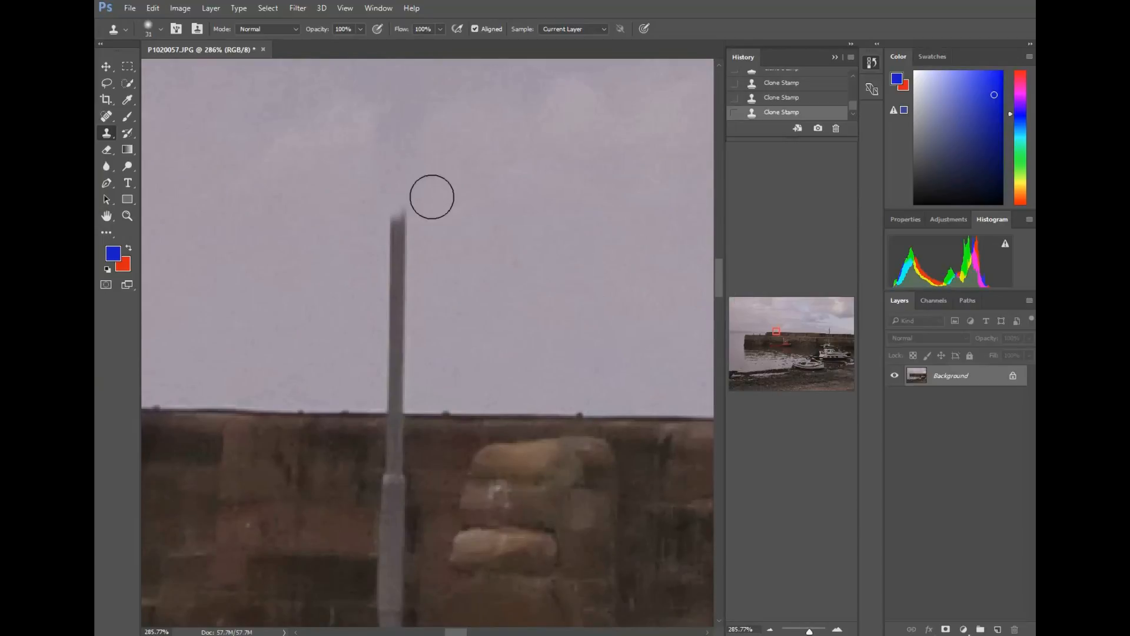
pyautogui.moveTo(434, 229)
pyautogui.mouseDown()
pyautogui.moveTo(403, 271)
pyautogui.moveTo(425, 263)
pyautogui.moveTo(437, 232)
pyautogui.moveTo(428, 256)
pyautogui.moveTo(407, 263)
pyautogui.moveTo(432, 276)
pyautogui.moveTo(401, 303)
pyautogui.moveTo(441, 311)
pyautogui.moveTo(410, 330)
pyautogui.moveTo(427, 325)
pyautogui.moveTo(398, 203)
pyautogui.moveTo(425, 143)
pyautogui.moveTo(452, 188)
pyautogui.moveTo(429, 228)
pyautogui.moveTo(429, 343)
pyautogui.moveTo(405, 364)
pyautogui.moveTo(423, 365)
pyautogui.moveTo(430, 387)
pyautogui.moveTo(417, 386)
pyautogui.moveTo(426, 399)
pyautogui.moveTo(402, 394)
pyautogui.moveTo(426, 400)
pyautogui.moveTo(435, 384)
pyautogui.moveTo(410, 395)
pyautogui.moveTo(411, 427)
pyautogui.moveTo(420, 414)
pyautogui.moveTo(411, 432)
pyautogui.moveTo(426, 427)
pyautogui.moveTo(418, 391)
pyautogui.mouseUp()
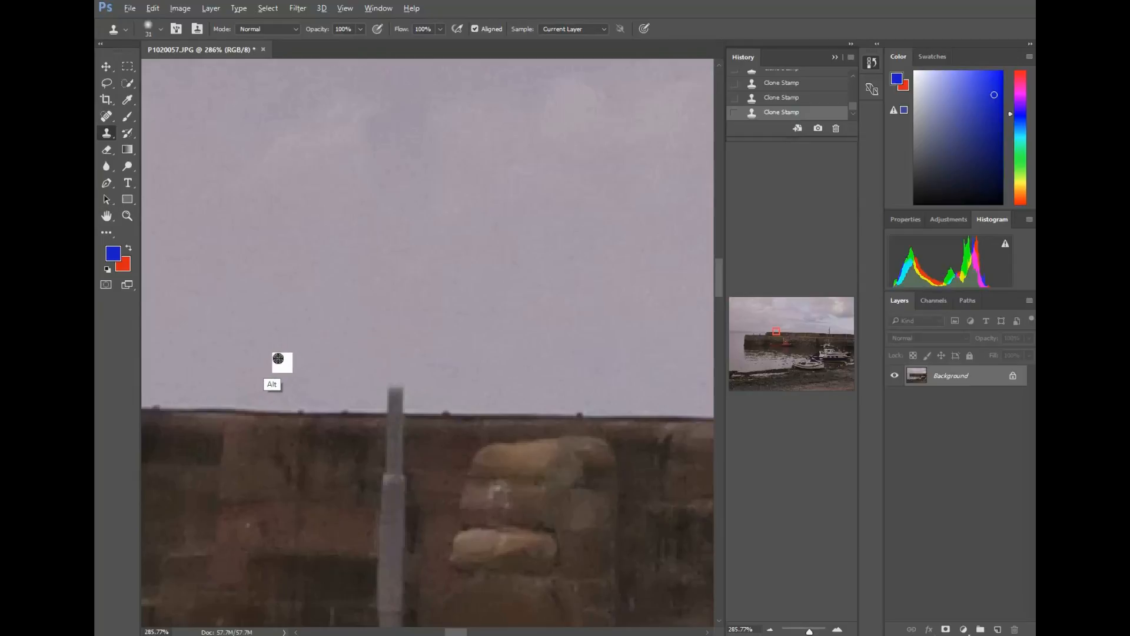
# Step: Try cloning sky onto the wall and wall stone over the sky around the post stub, and undo those strokes
pyautogui.keyDown('alt'); pyautogui.click(280, 359); pyautogui.keyUp('alt')
pyautogui.click(261, 440)
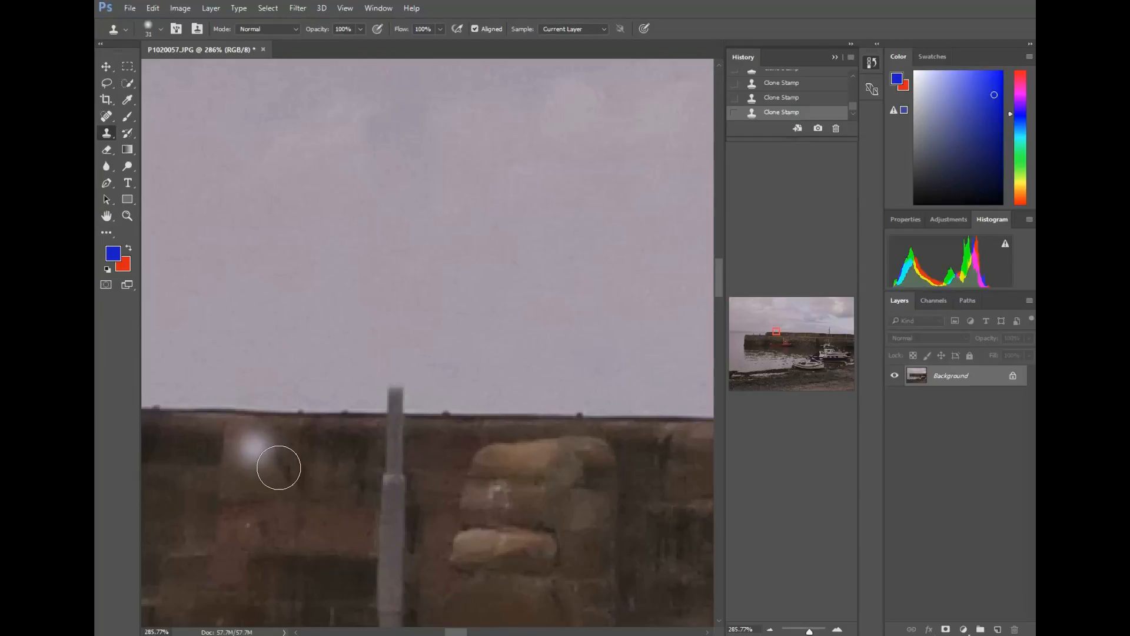
pyautogui.keyDown('alt'); pyautogui.click(259, 450); pyautogui.keyUp('alt')
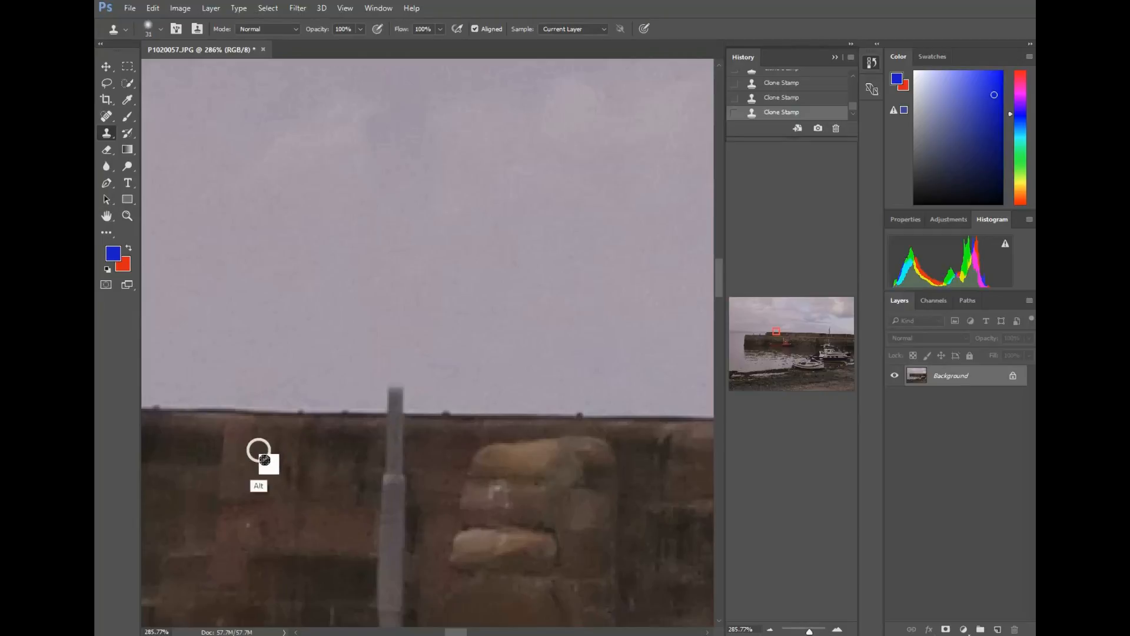
pyautogui.moveTo(393, 387)
pyautogui.mouseDown()
pyautogui.moveTo(406, 395)
pyautogui.moveTo(387, 385)
pyautogui.moveTo(399, 350)
pyautogui.moveTo(399, 422)
pyautogui.moveTo(439, 412)
pyautogui.moveTo(390, 415)
pyautogui.moveTo(405, 417)
pyautogui.mouseUp()
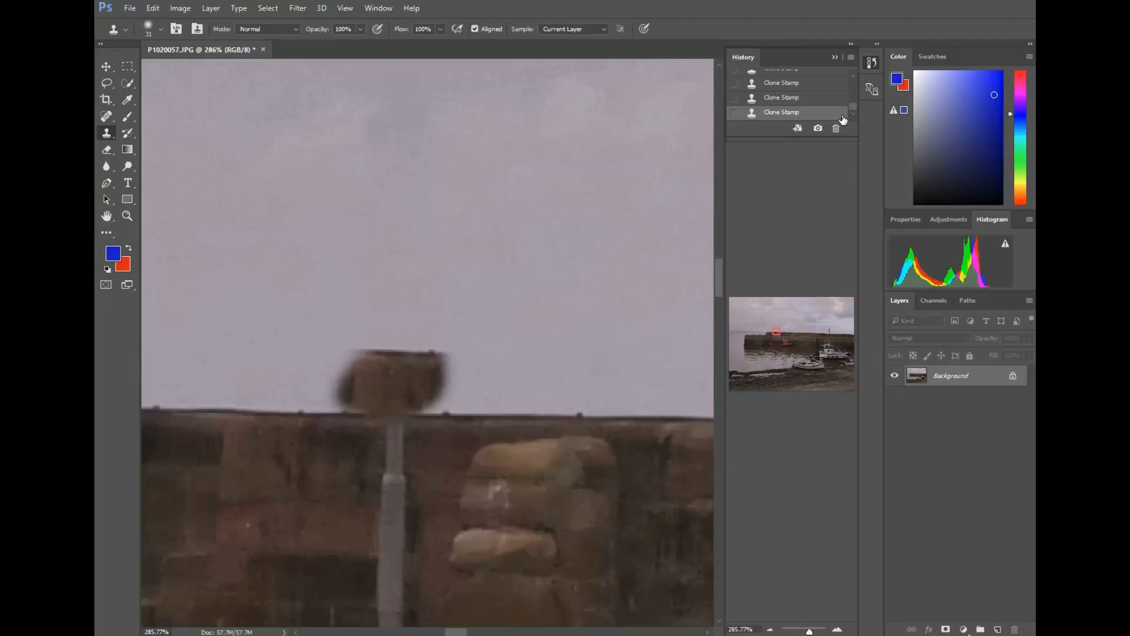
pyautogui.moveTo(844, 117); pyautogui.dragTo(836, 129)
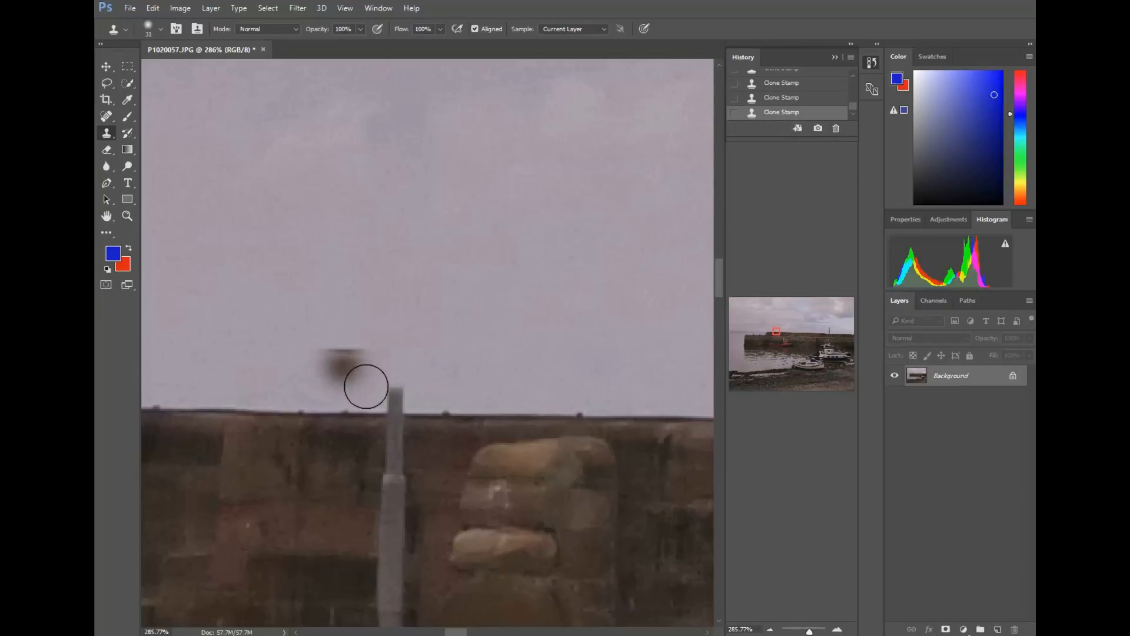
# Step: Sample the sky just above the wall and clone out the post stub down to the wall's top edge with a 12 px brush
pyautogui.press('alt')
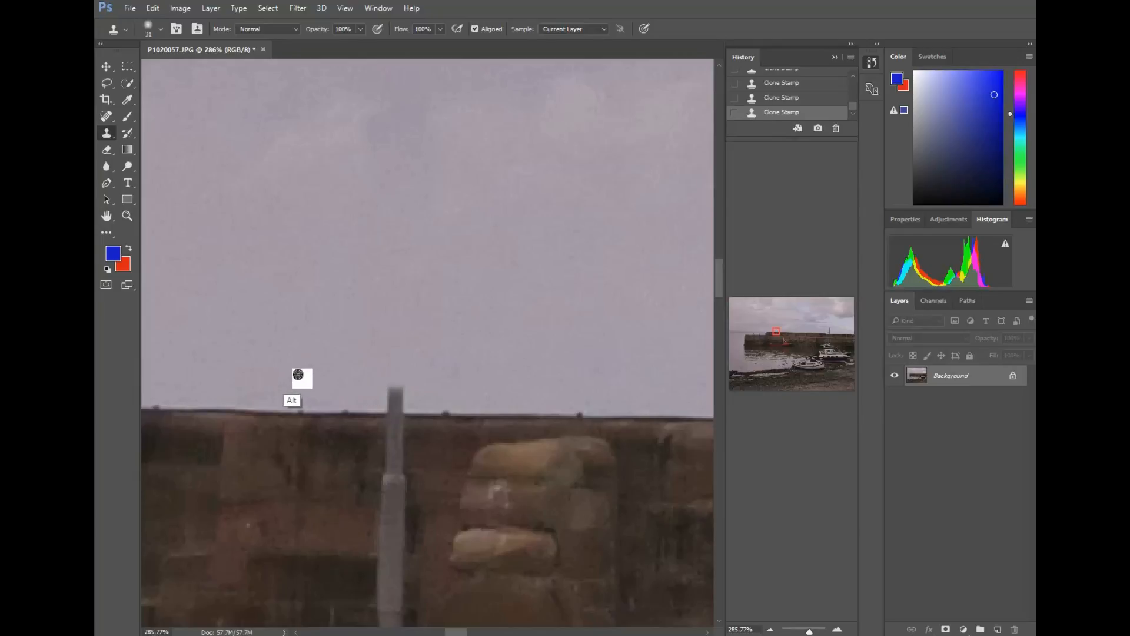
pyautogui.keyDown('alt'); pyautogui.click(293, 372); pyautogui.keyUp('alt')
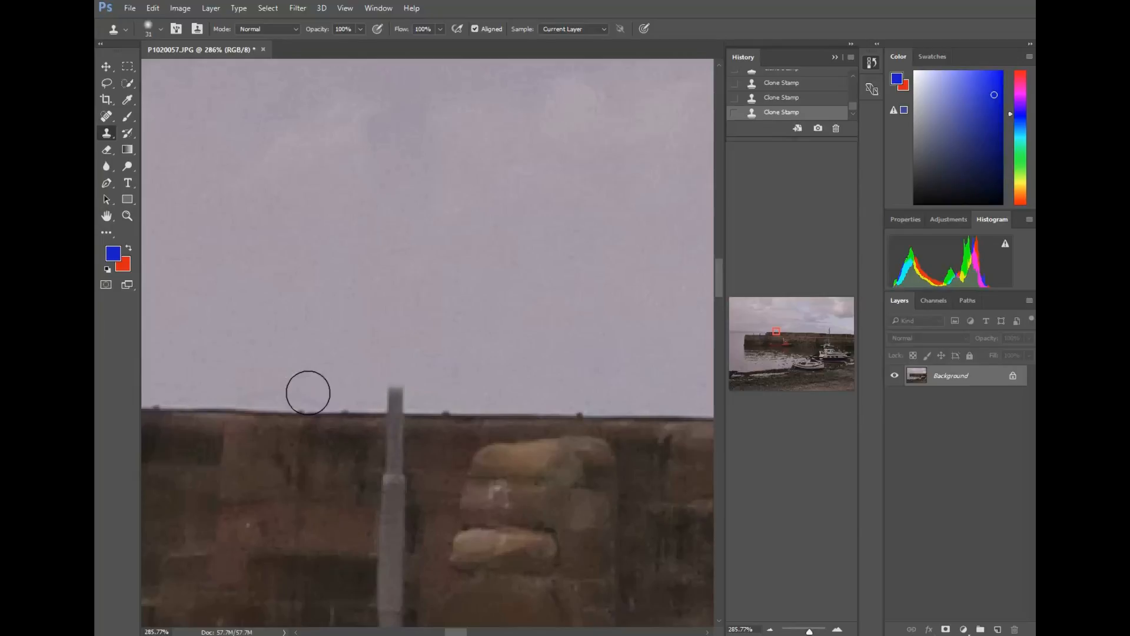
pyautogui.moveTo(390, 398)
pyautogui.mouseDown()
pyautogui.moveTo(424, 402)
pyautogui.moveTo(413, 407)
pyautogui.mouseUp()
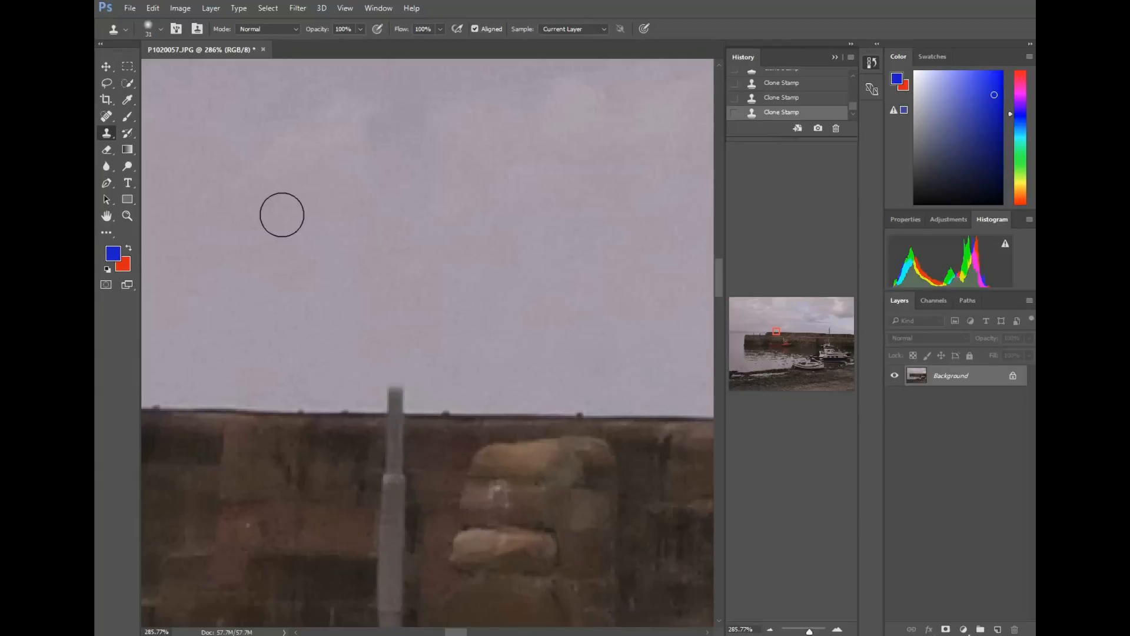
pyautogui.click(161, 32)
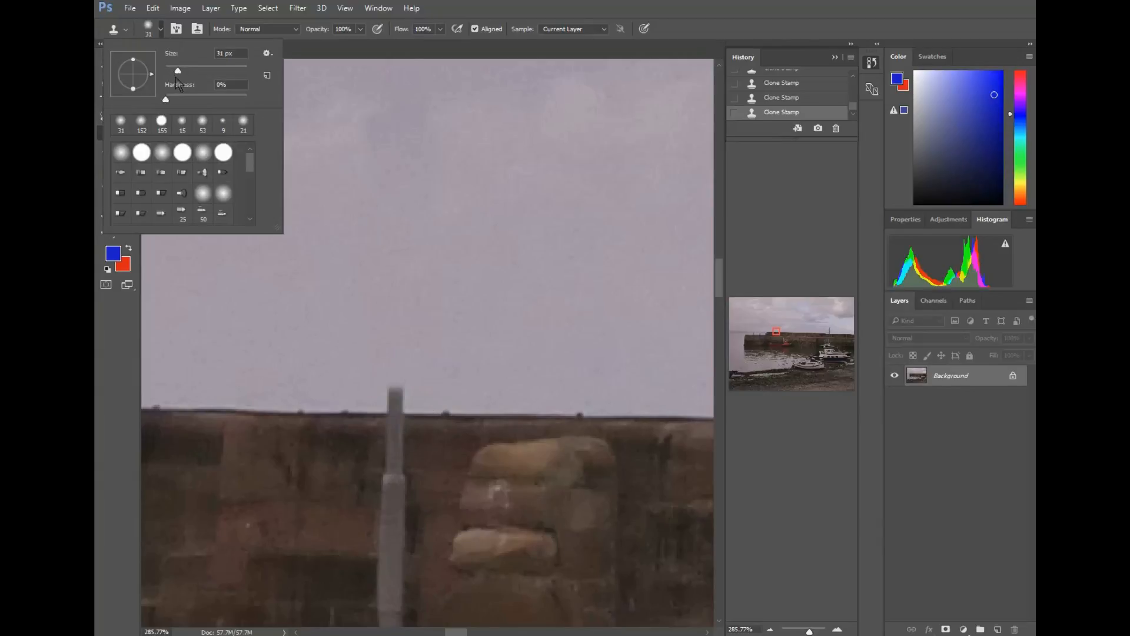
pyautogui.moveTo(172, 77); pyautogui.dragTo(171, 71)
pyautogui.click(395, 395)
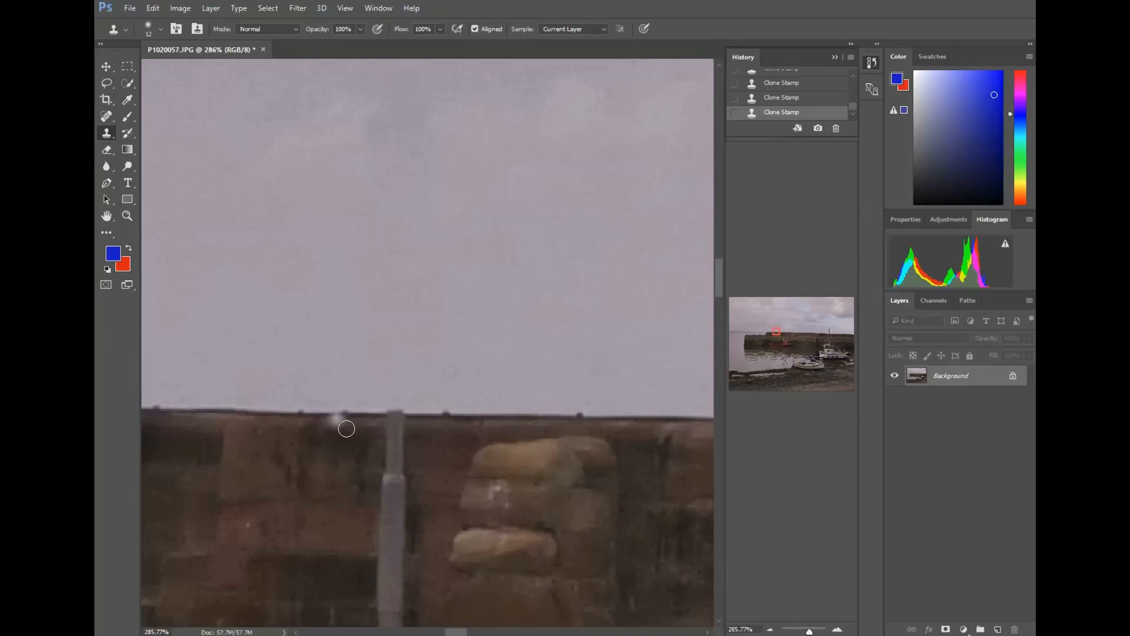
# Step: Sample the wall's dark top edge beside the post and clone it across the post to rebuild the continuous edge line
pyautogui.press('alt')
pyautogui.keyDown('alt'); pyautogui.click(341, 420); pyautogui.keyUp('alt')
pyautogui.rightClick(388, 422)
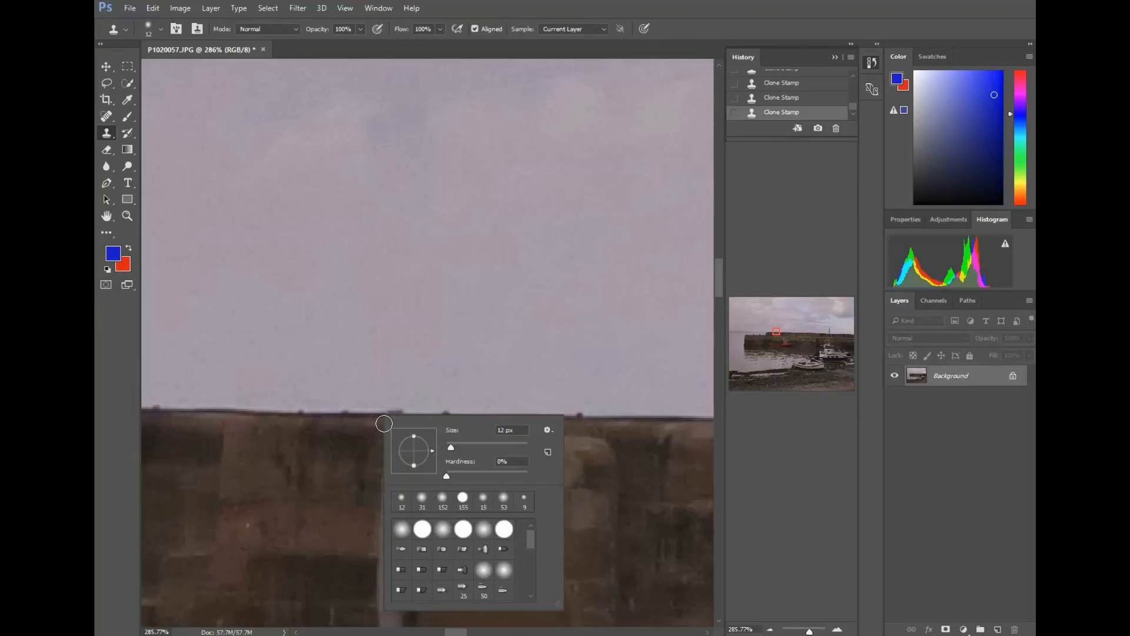
pyautogui.click(379, 424)
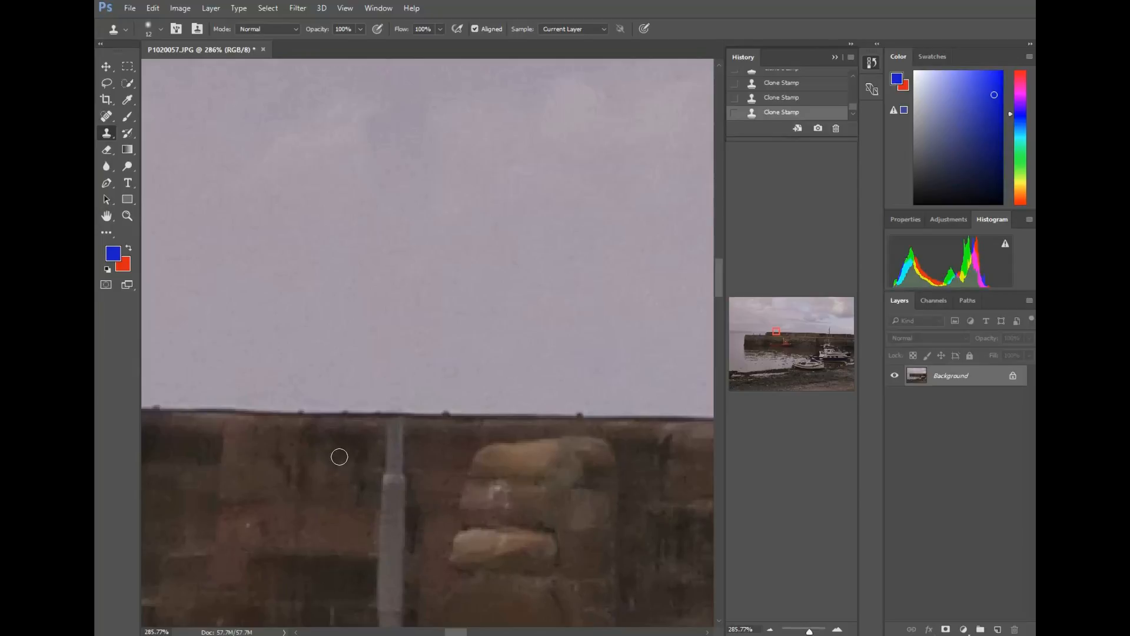
# Step: Sample the wall stones to the left of the post and clone them over the post down the upper part of the wall
pyautogui.moveTo(395, 433); pyautogui.dragTo(407, 475)
pyautogui.keyDown('alt'); pyautogui.click(331, 449); pyautogui.keyUp('alt')
pyautogui.keyDown('alt'); pyautogui.click(324, 445); pyautogui.keyUp('alt')
pyautogui.keyDown('alt'); pyautogui.click(333, 458); pyautogui.keyUp('alt')
pyautogui.keyDown('alt'); pyautogui.click(326, 453); pyautogui.keyUp('alt')
pyautogui.rightClick(385, 436)
pyautogui.press('Escape')
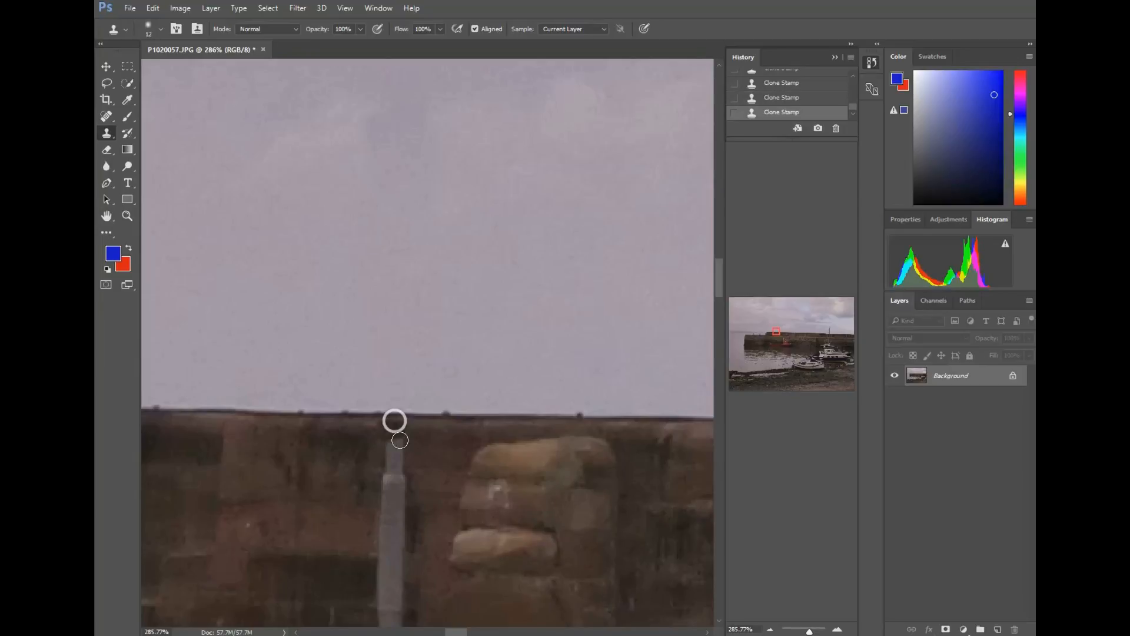
pyautogui.moveTo(394, 419)
pyautogui.mouseDown()
pyautogui.moveTo(391, 451)
pyautogui.moveTo(417, 452)
pyautogui.mouseUp()
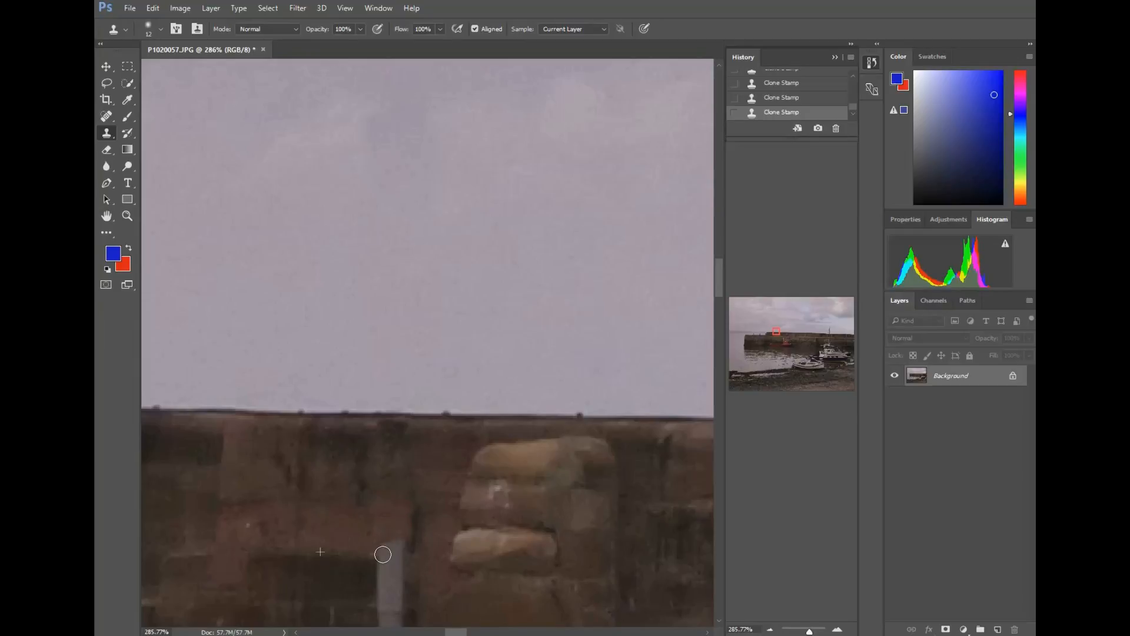
pyautogui.moveTo(383, 554)
pyautogui.mouseDown()
pyautogui.moveTo(413, 553)
pyautogui.moveTo(385, 560)
pyautogui.moveTo(415, 565)
pyautogui.moveTo(383, 574)
pyautogui.moveTo(409, 571)
pyautogui.moveTo(387, 581)
pyautogui.moveTo(415, 582)
pyautogui.mouseUp()
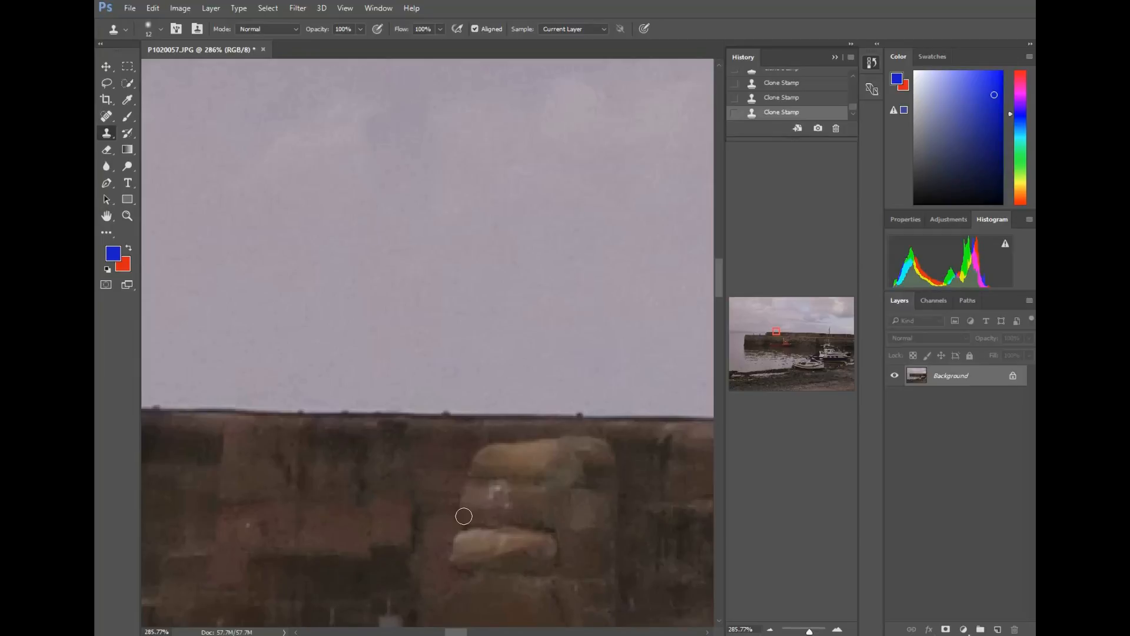
# Step: Clone dark wall stone over the remaining base of the post, down to the pale ledge
pyautogui.moveTo(718, 281); pyautogui.dragTo(718, 301)
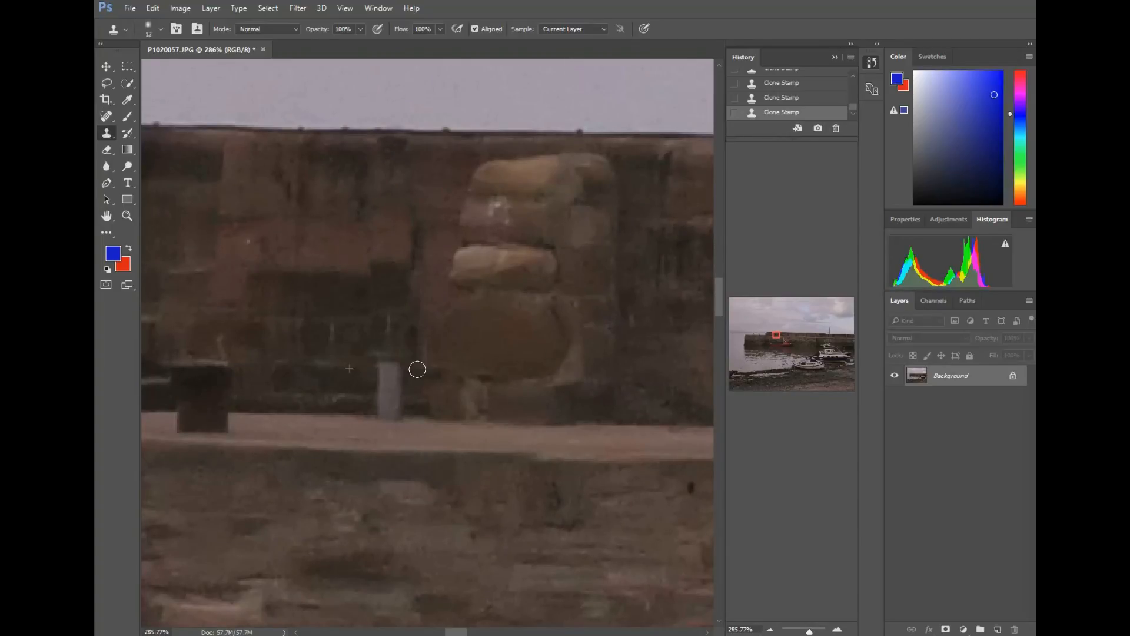
pyautogui.moveTo(390, 380)
pyautogui.mouseDown()
pyautogui.moveTo(410, 392)
pyautogui.moveTo(383, 393)
pyautogui.mouseUp()
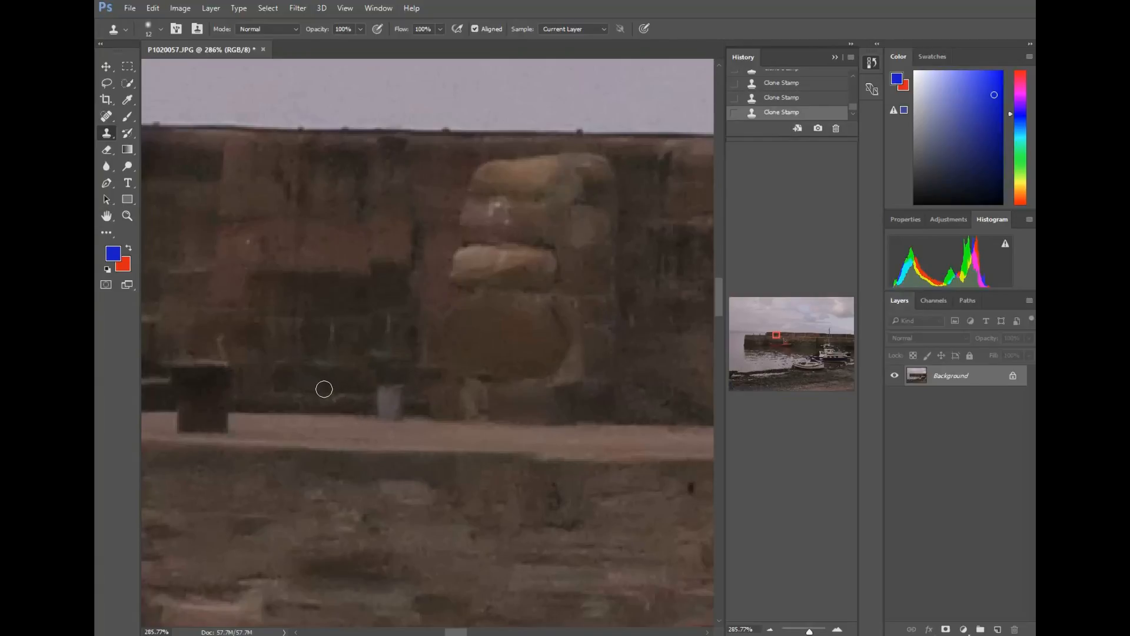
pyautogui.press('alt')
pyautogui.press('alt')
pyautogui.keyDown('alt'); pyautogui.click(322, 352); pyautogui.keyUp('alt')
pyautogui.moveTo(377, 391)
pyautogui.mouseDown()
pyautogui.moveTo(414, 396)
pyautogui.moveTo(381, 415)
pyautogui.moveTo(406, 412)
pyautogui.moveTo(402, 457)
pyautogui.moveTo(390, 434)
pyautogui.moveTo(398, 428)
pyautogui.moveTo(382, 436)
pyautogui.moveTo(406, 428)
pyautogui.moveTo(345, 422)
pyautogui.mouseUp()
# Step: Sample the border between the wall and the pale ledge and clone it across the spot where the post stood
pyautogui.press('alt')
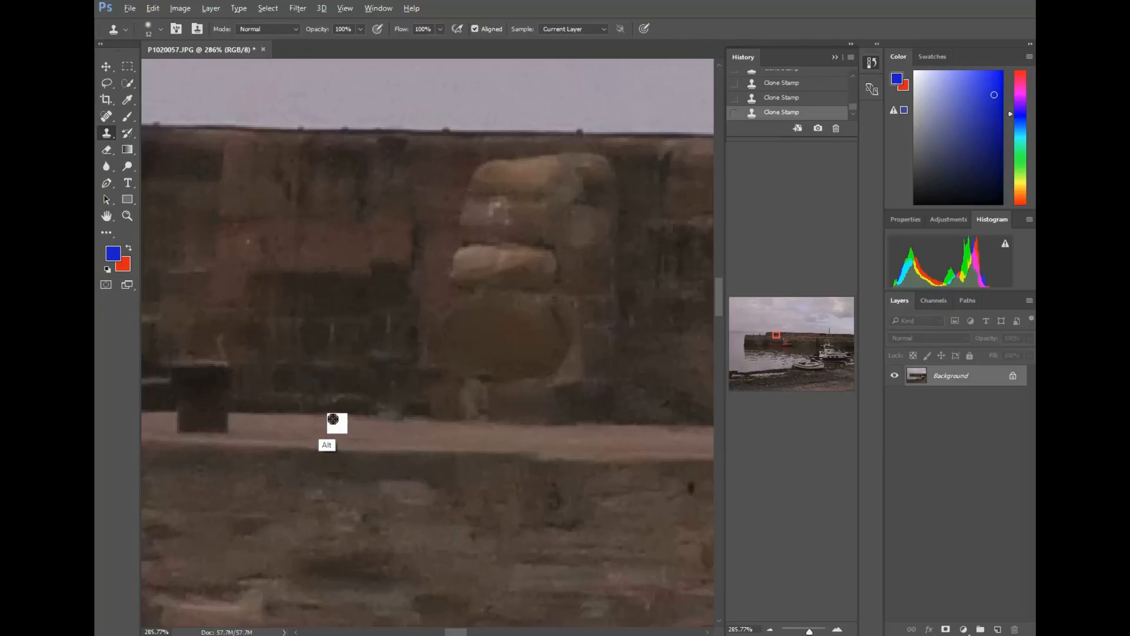
pyautogui.keyDown('alt'); pyautogui.click(333, 419); pyautogui.keyUp('alt')
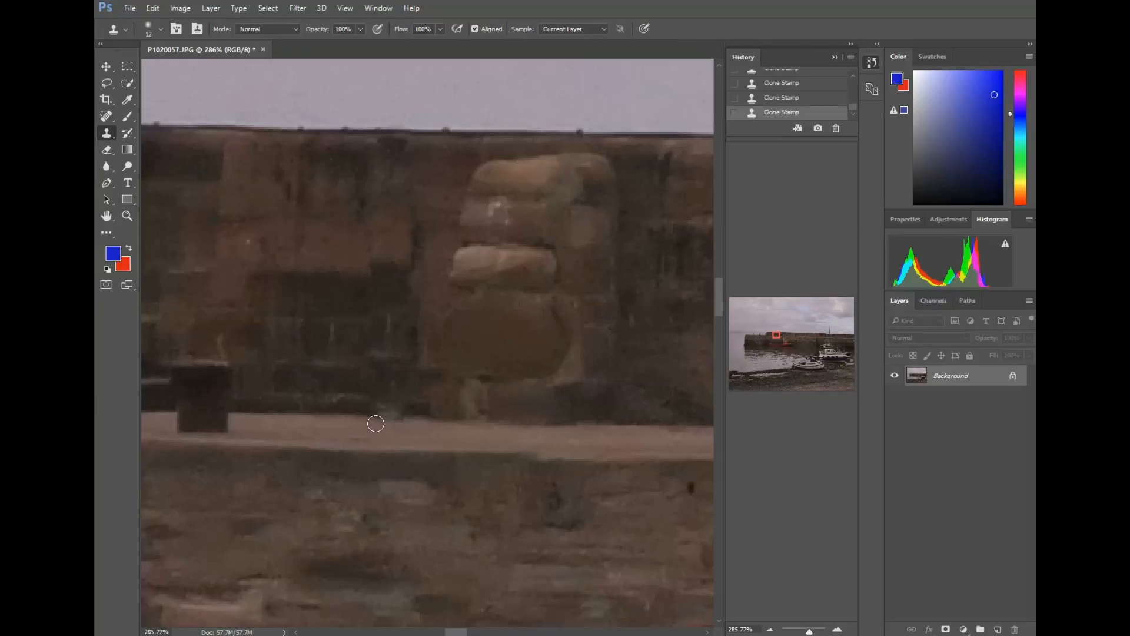
pyautogui.moveTo(363, 413); pyautogui.dragTo(412, 426)
# Step: Fit the whole photo in view and compare its Open history state with the last Clone Stamp state
pyautogui.click(126, 216)
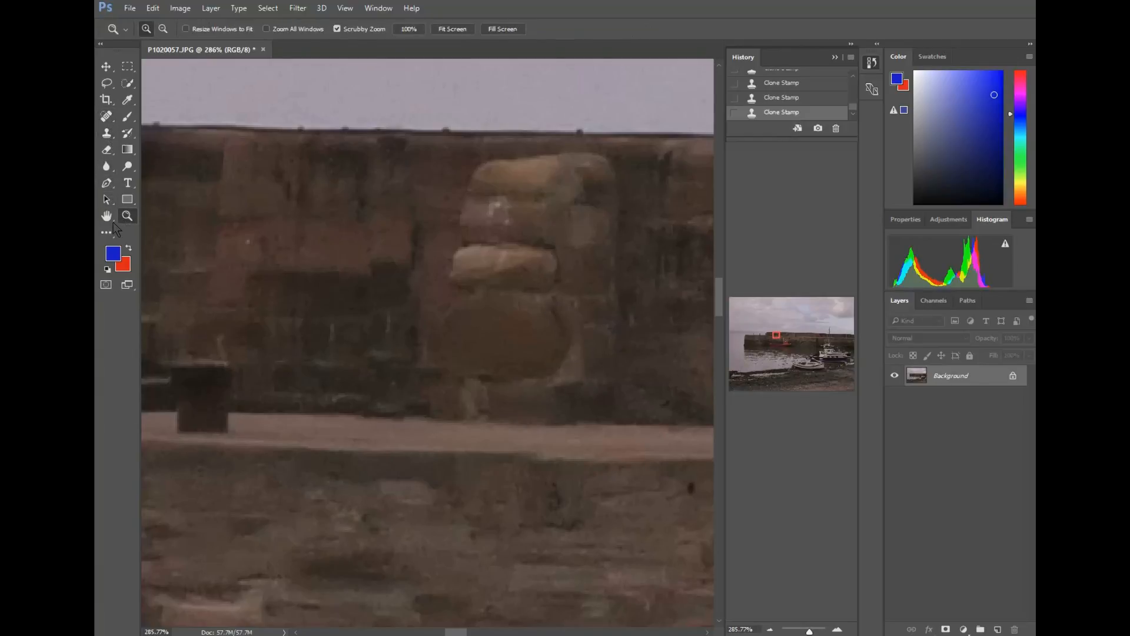
pyautogui.click(452, 29)
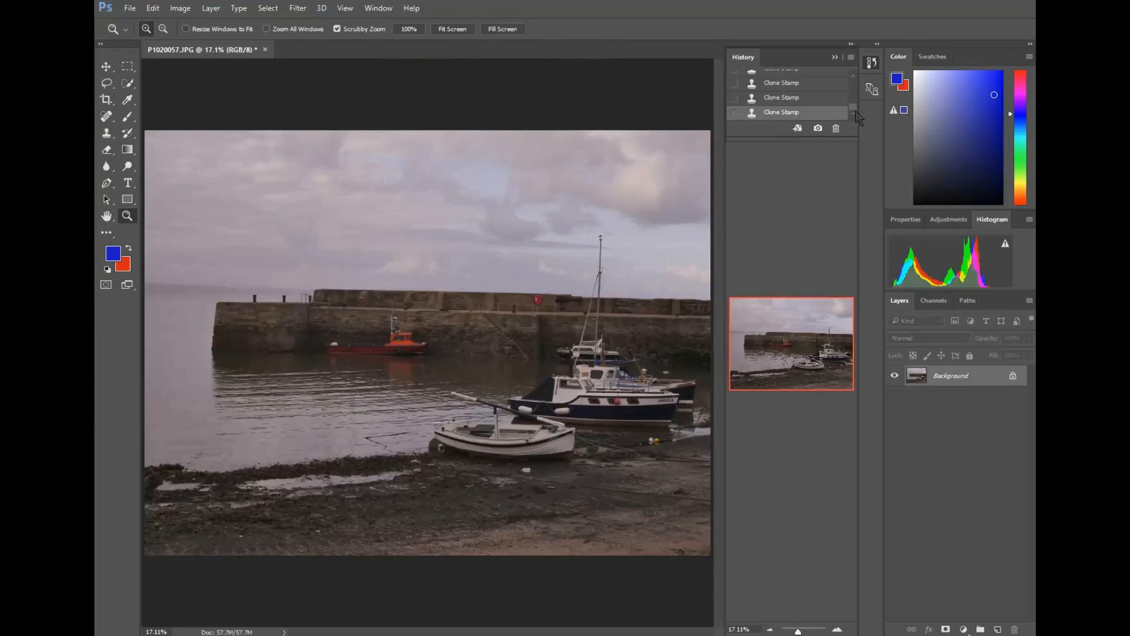
pyautogui.moveTo(856, 109); pyautogui.dragTo(856, 87)
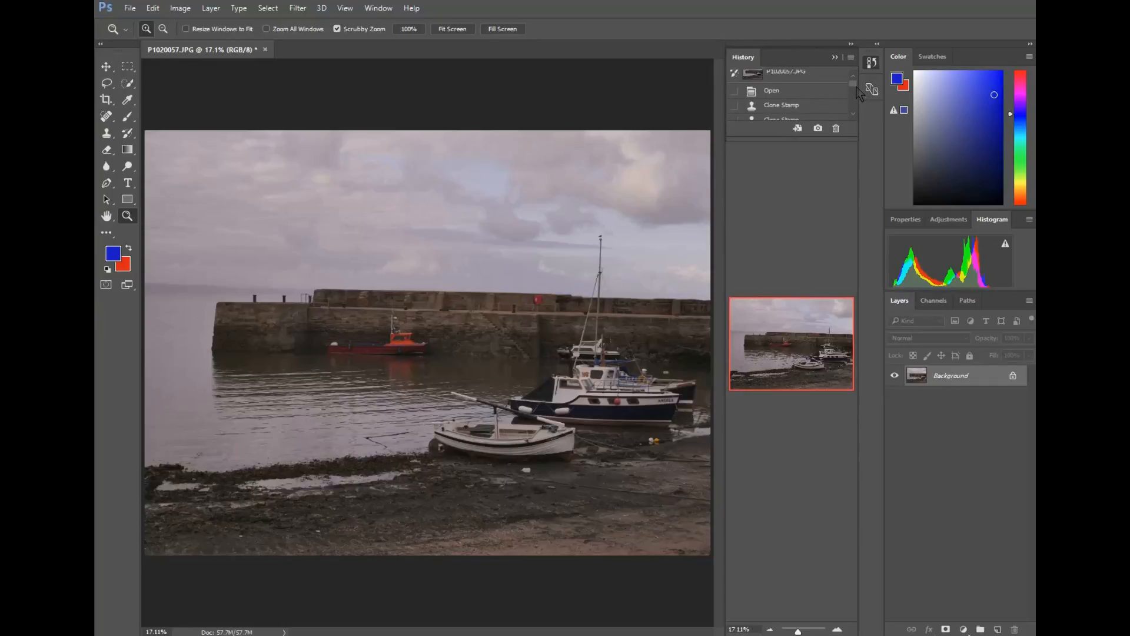
pyautogui.click(836, 93)
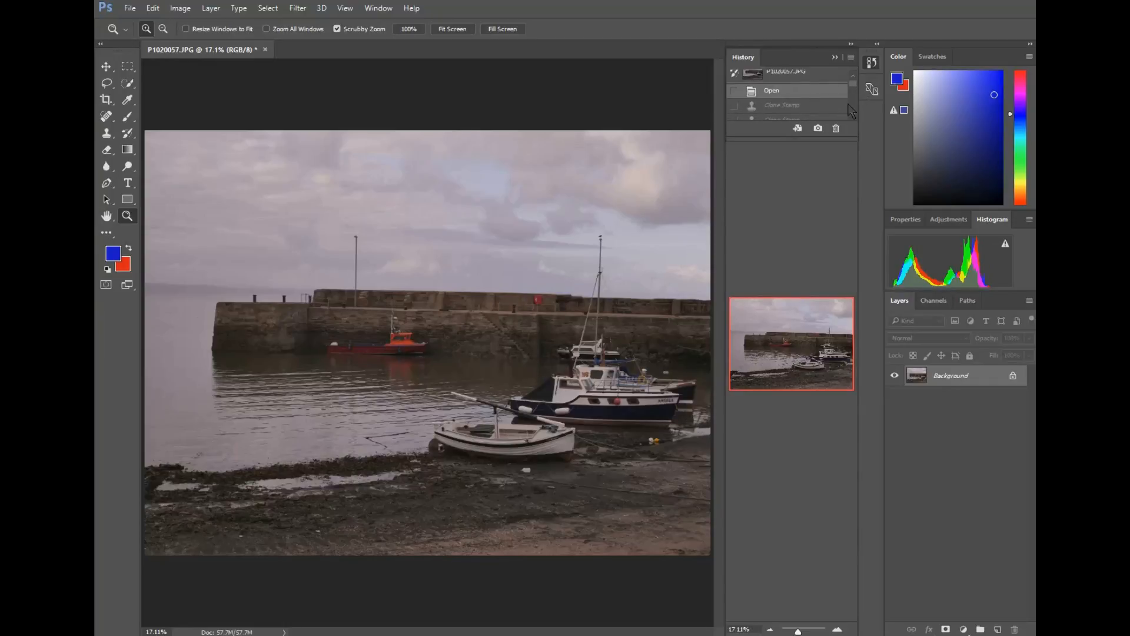
pyautogui.moveTo(854, 87); pyautogui.dragTo(846, 113)
pyautogui.click(841, 113)
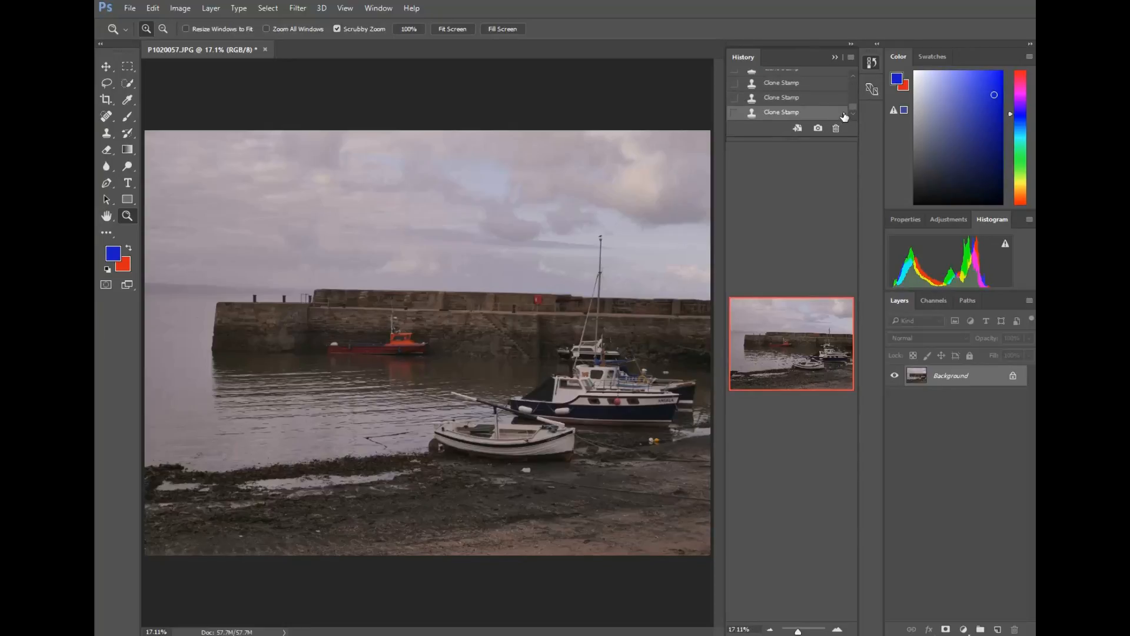
# Step: Switch the whole photo back to its Open history state once more, and return to the last Clone Stamp state
pyautogui.moveTo(854, 114)
pyautogui.mouseDown()
pyautogui.moveTo(851, 83)
pyautogui.moveTo(852, 118)
pyautogui.mouseUp()
pyautogui.click(842, 99)
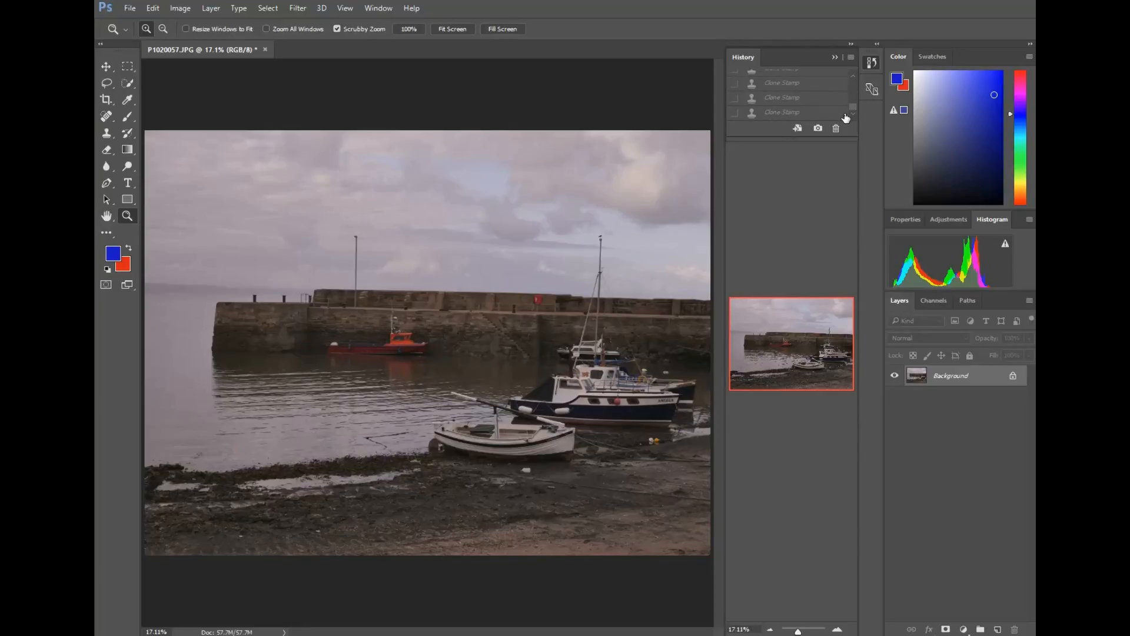
pyautogui.click(844, 115)
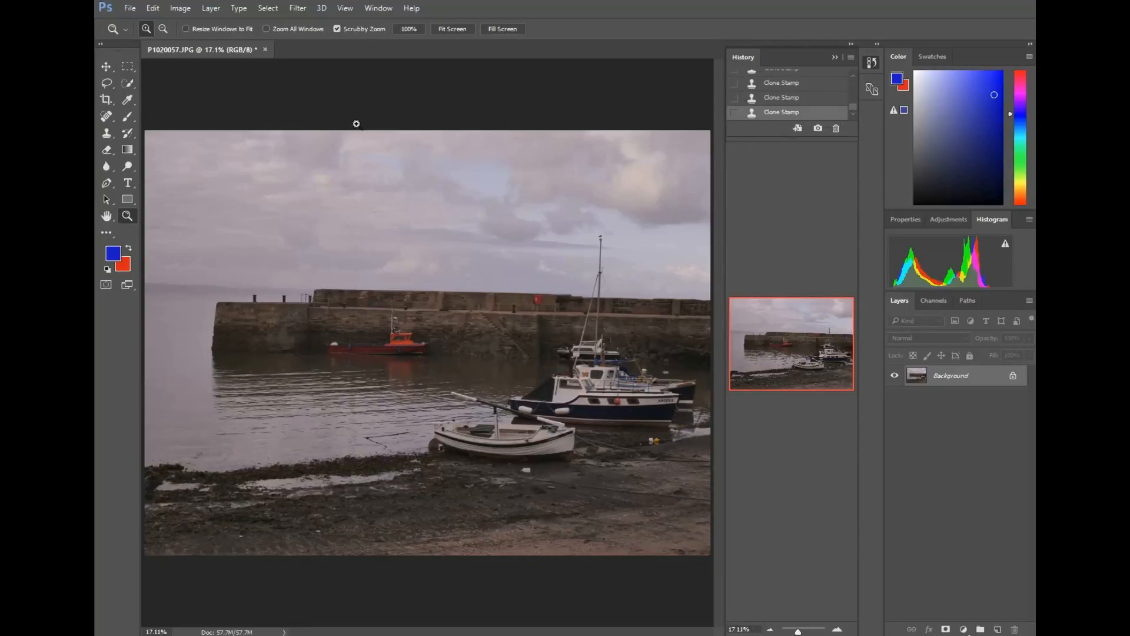
# Step: View the area where the lamp post stood at 100% and compare the Open history state with the last Clone Stamp state
pyautogui.click(408, 29)
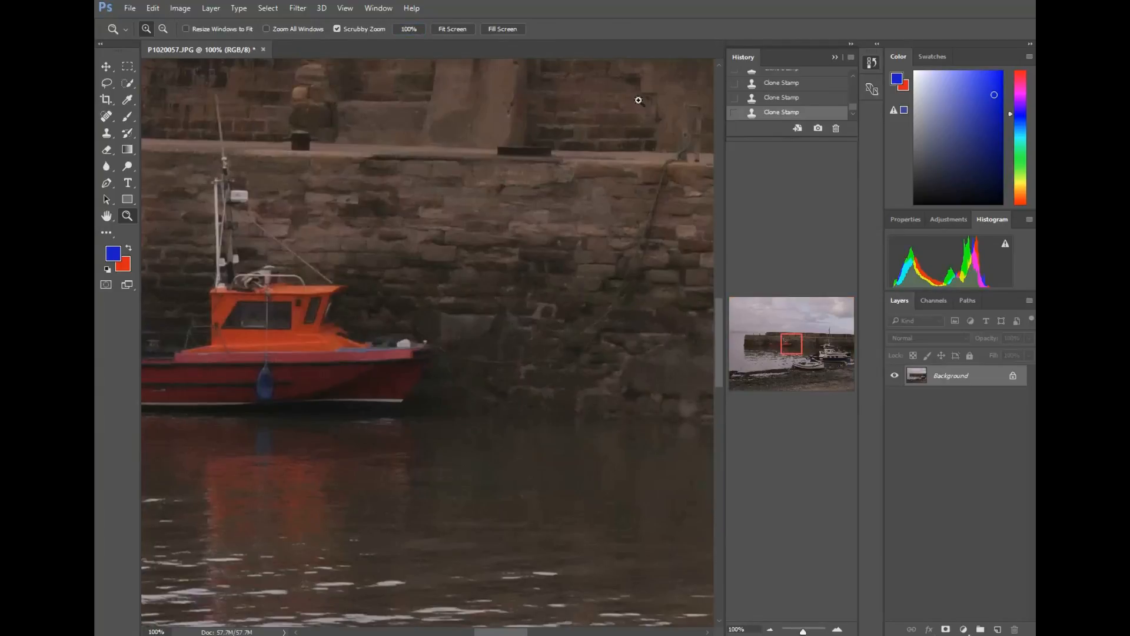
pyautogui.moveTo(797, 349); pyautogui.dragTo(786, 338)
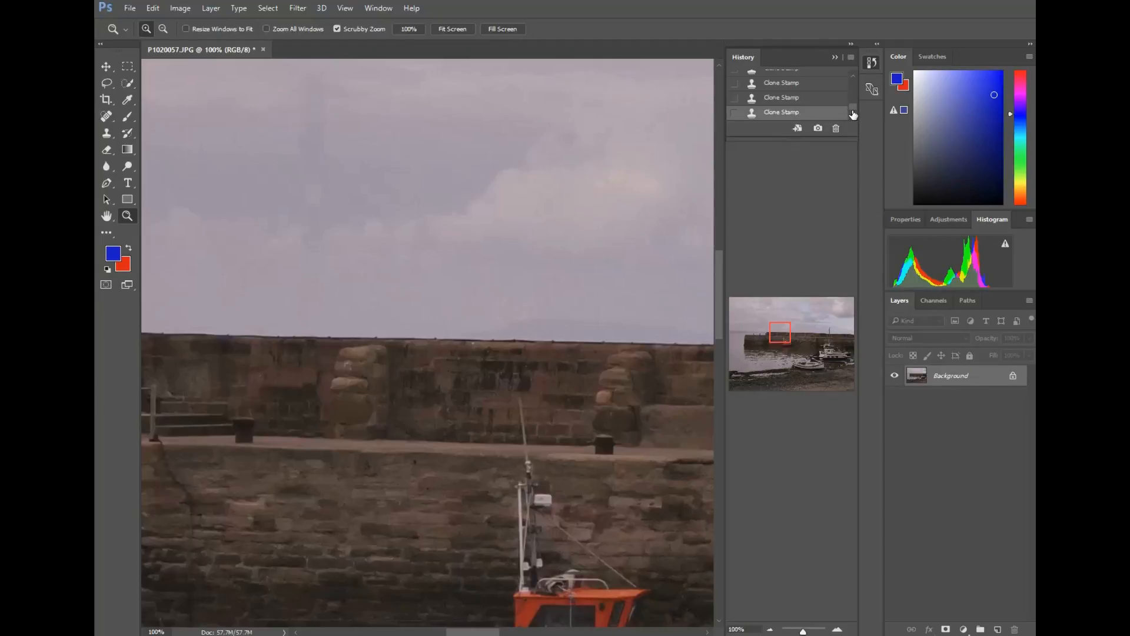
pyautogui.moveTo(854, 111); pyautogui.dragTo(858, 88)
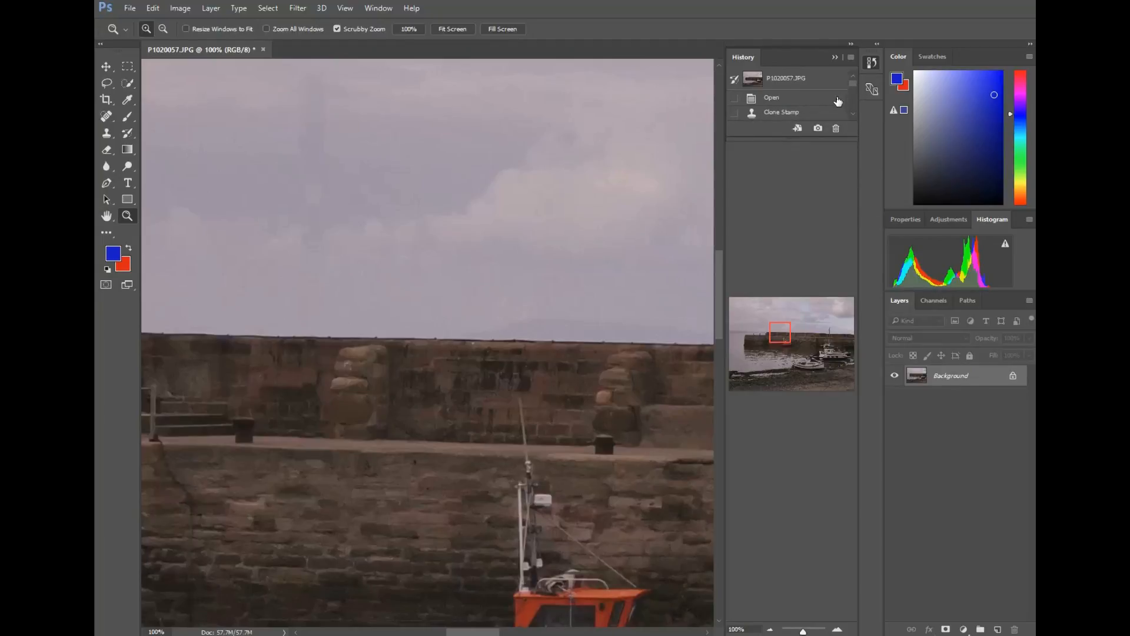
pyautogui.click(837, 100)
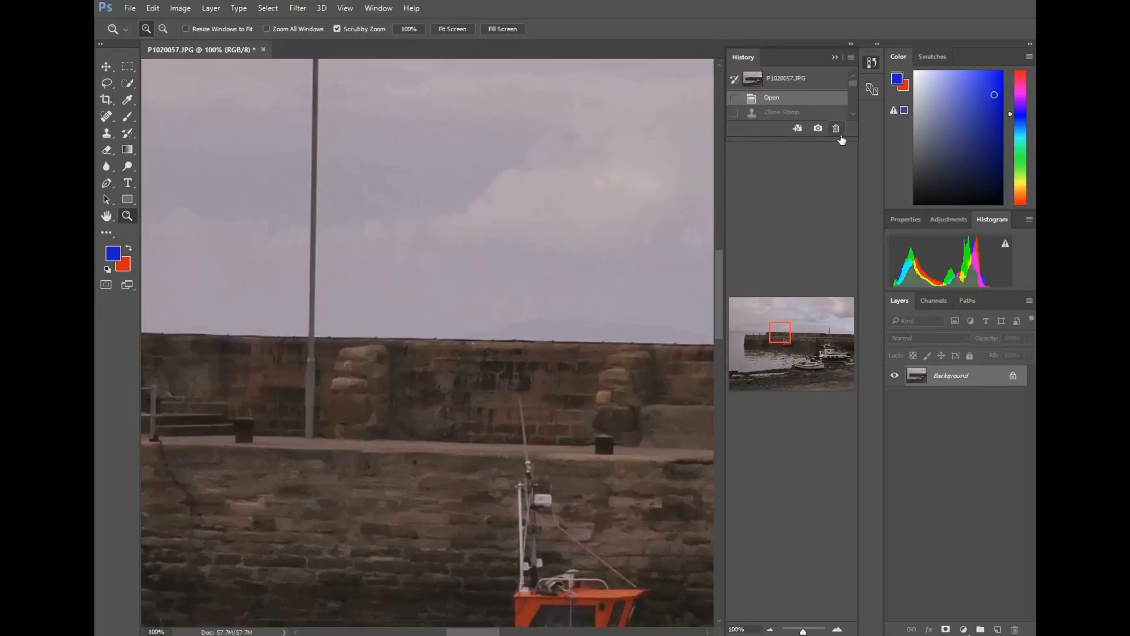
pyautogui.click(853, 116)
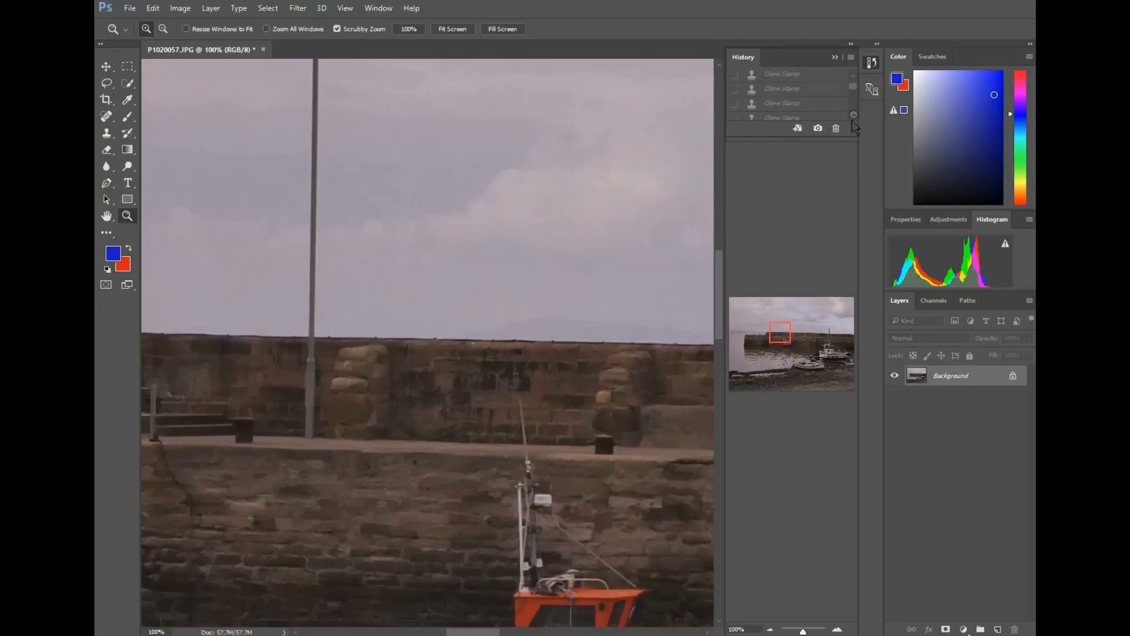
pyautogui.moveTo(852, 89); pyautogui.dragTo(855, 117)
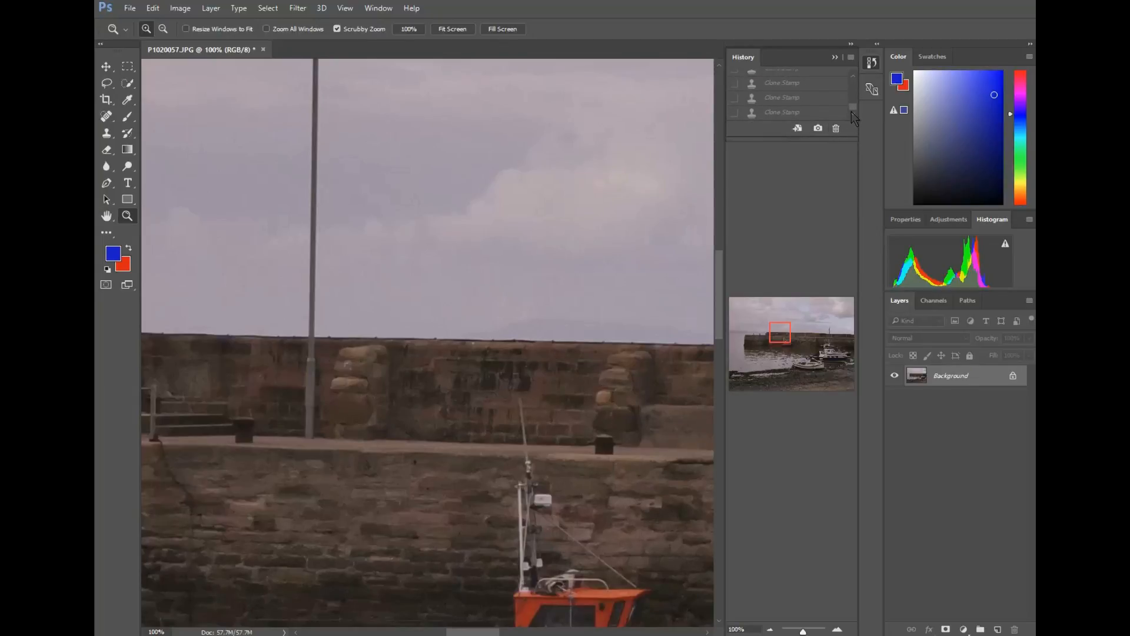
pyautogui.click(838, 116)
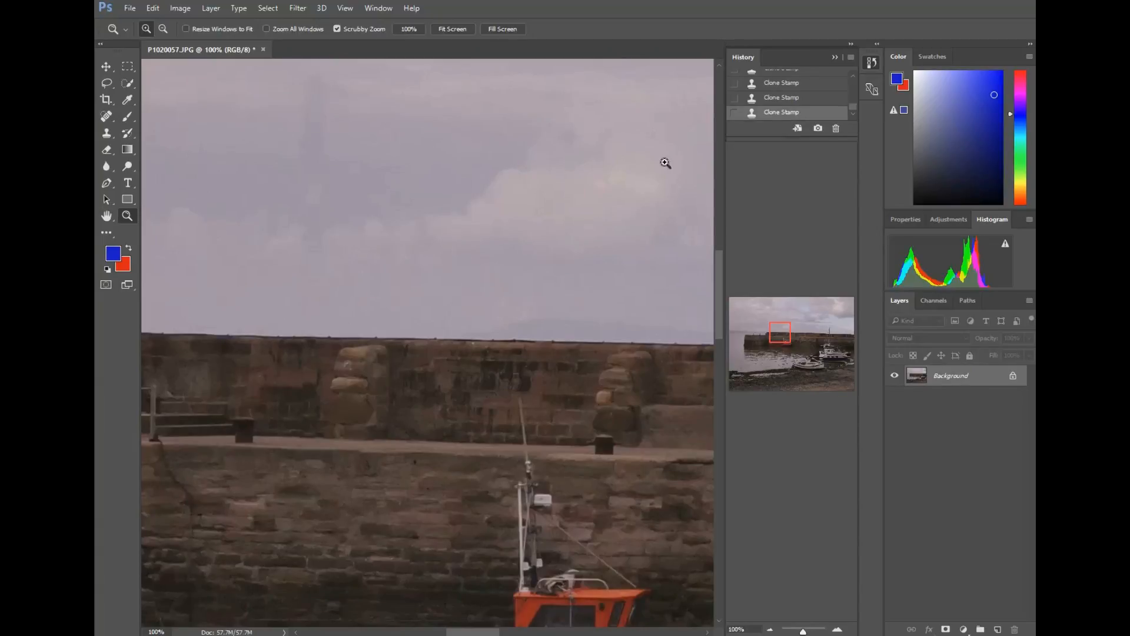
# Step: Set the Clone Stamp brush size to 75 px and clone nearby sky over the patchy strip where the post stood
pyautogui.moveTo(717, 277)
pyautogui.mouseDown()
pyautogui.moveTo(732, 222)
pyautogui.moveTo(728, 272)
pyautogui.mouseUp()
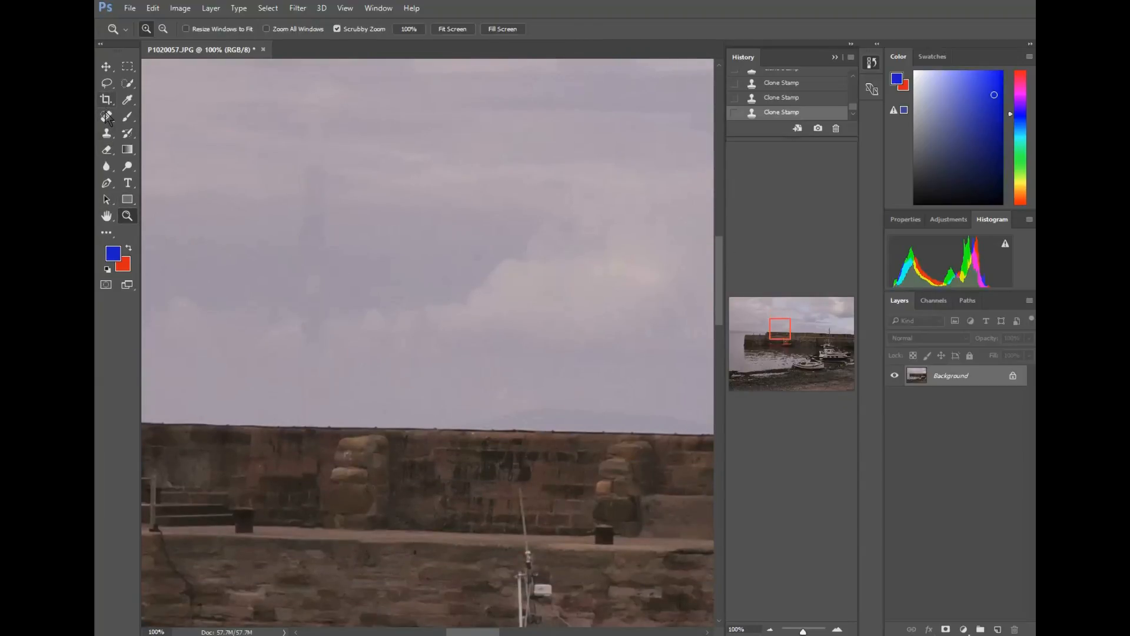
pyautogui.click(107, 132)
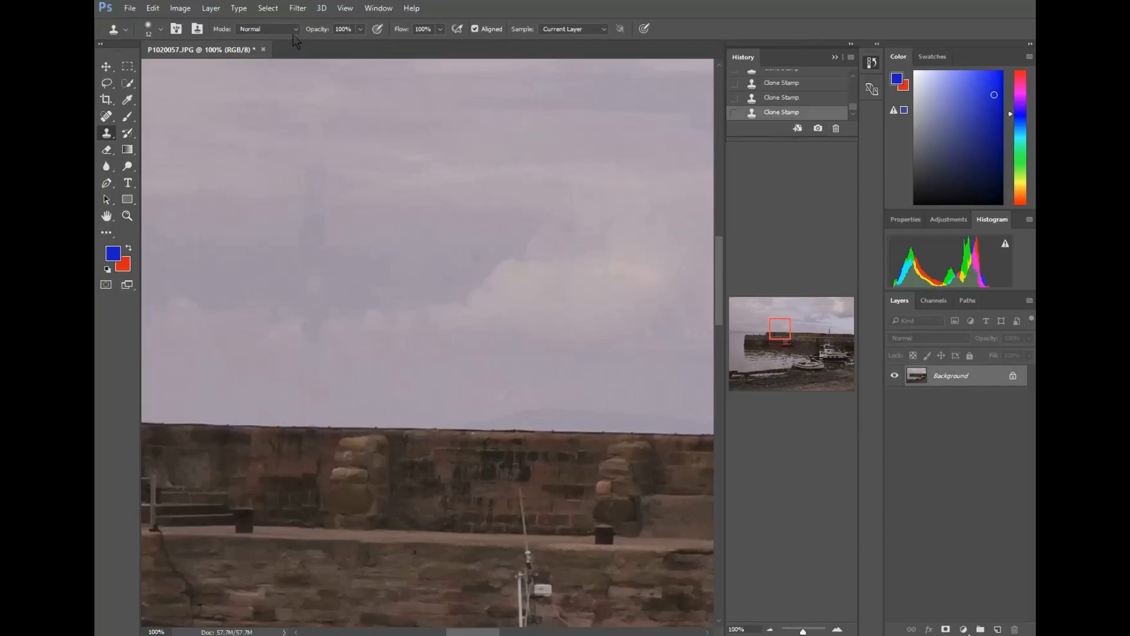
pyautogui.click(160, 31)
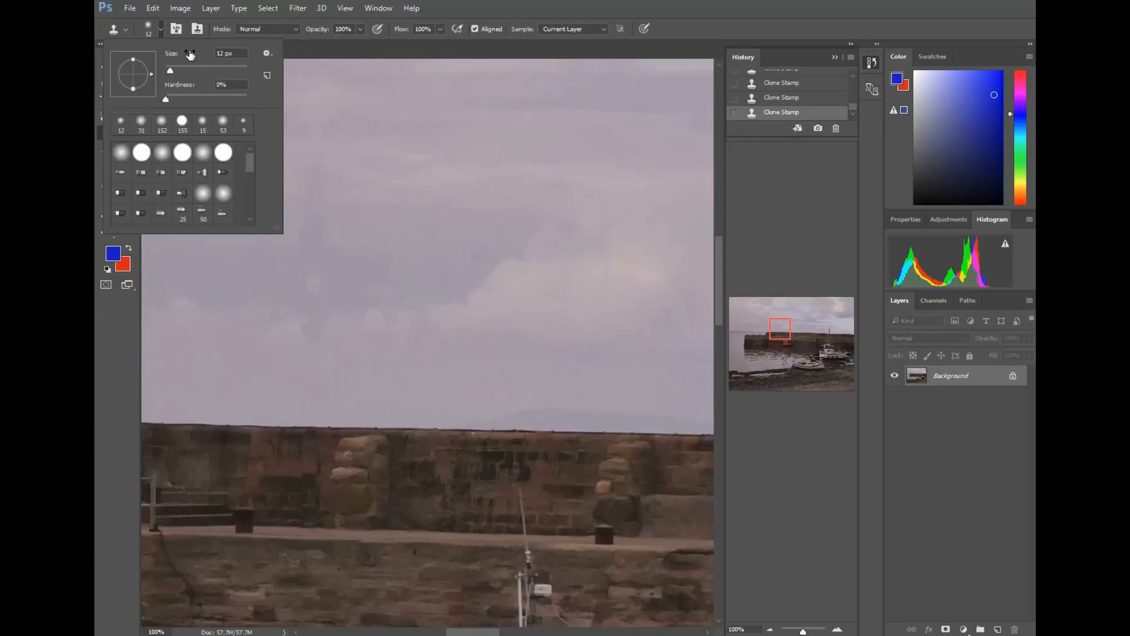
pyautogui.moveTo(167, 72); pyautogui.dragTo(196, 75)
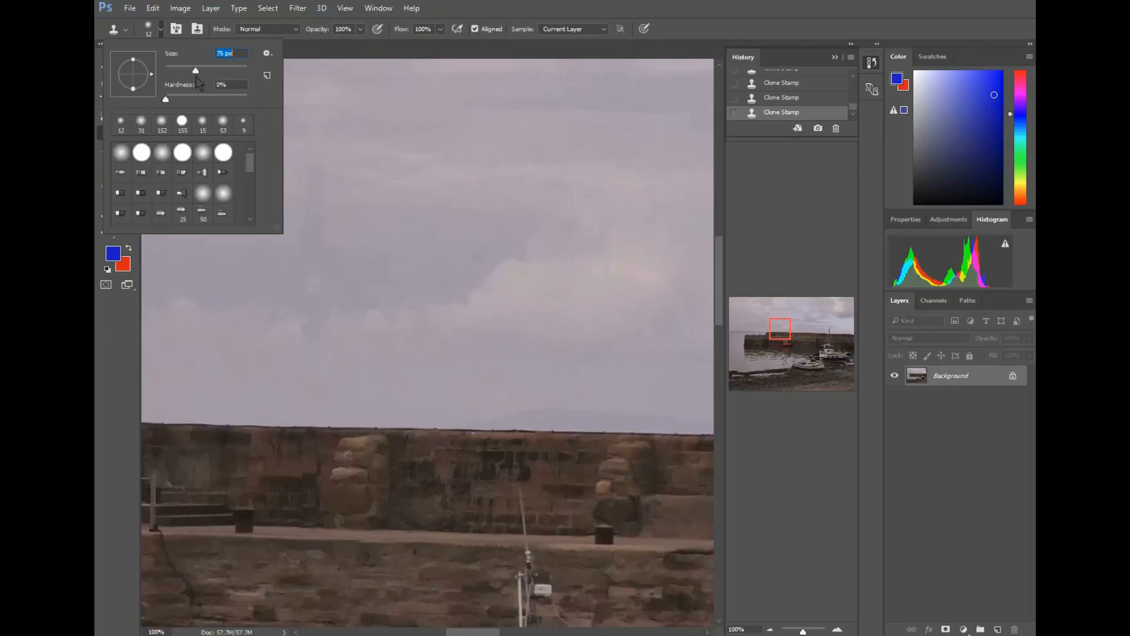
pyautogui.click(242, 271)
pyautogui.moveTo(339, 262)
pyautogui.mouseDown()
pyautogui.moveTo(313, 240)
pyautogui.moveTo(323, 189)
pyautogui.moveTo(300, 210)
pyautogui.moveTo(322, 375)
pyautogui.mouseUp()
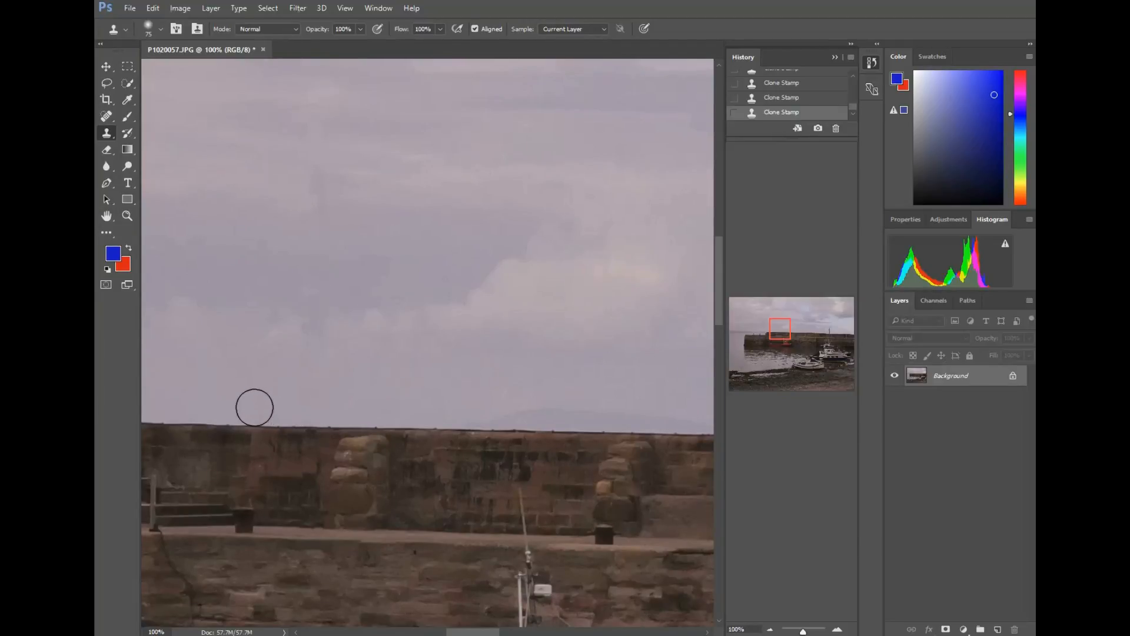
pyautogui.keyDown('alt'); pyautogui.click(235, 395); pyautogui.keyUp('alt')
# Step: Examine the retouched sky and the harbour wall around the orange boat at 100% for visible cloning traces
pyautogui.scroll(-4, 722, 277)
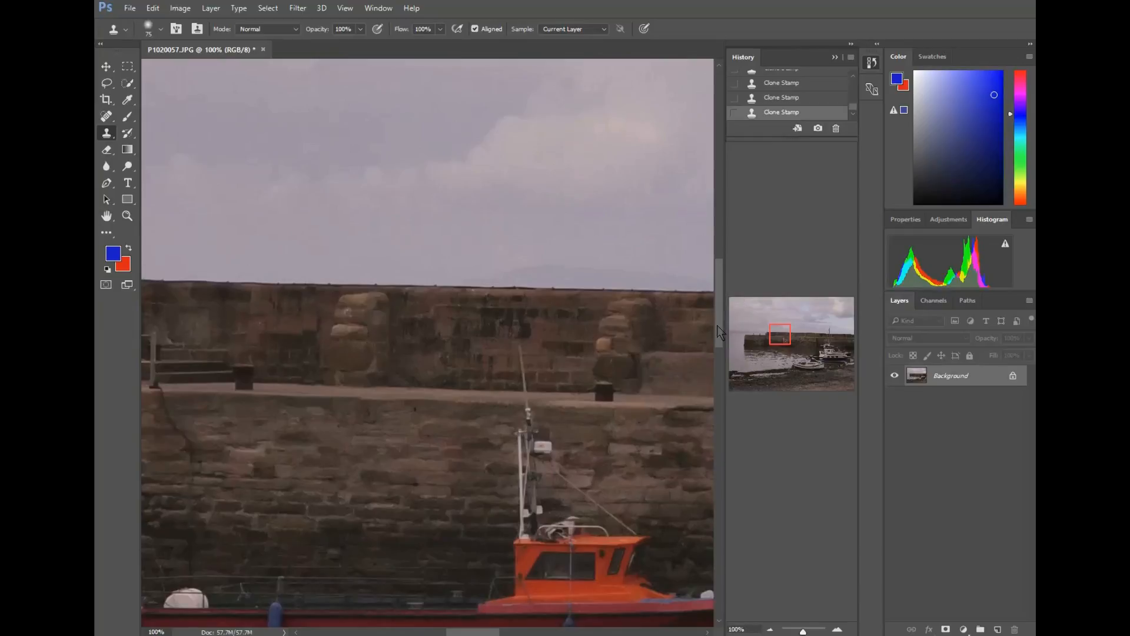
pyautogui.scroll(5, 722, 284)
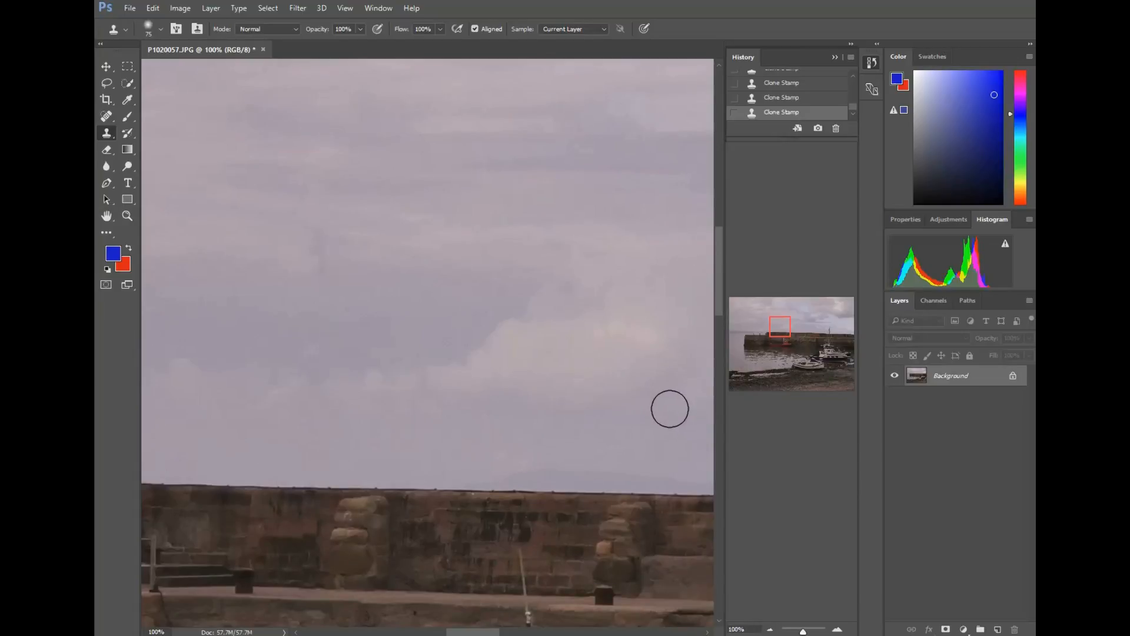
pyautogui.moveTo(722, 292); pyautogui.dragTo(730, 327)
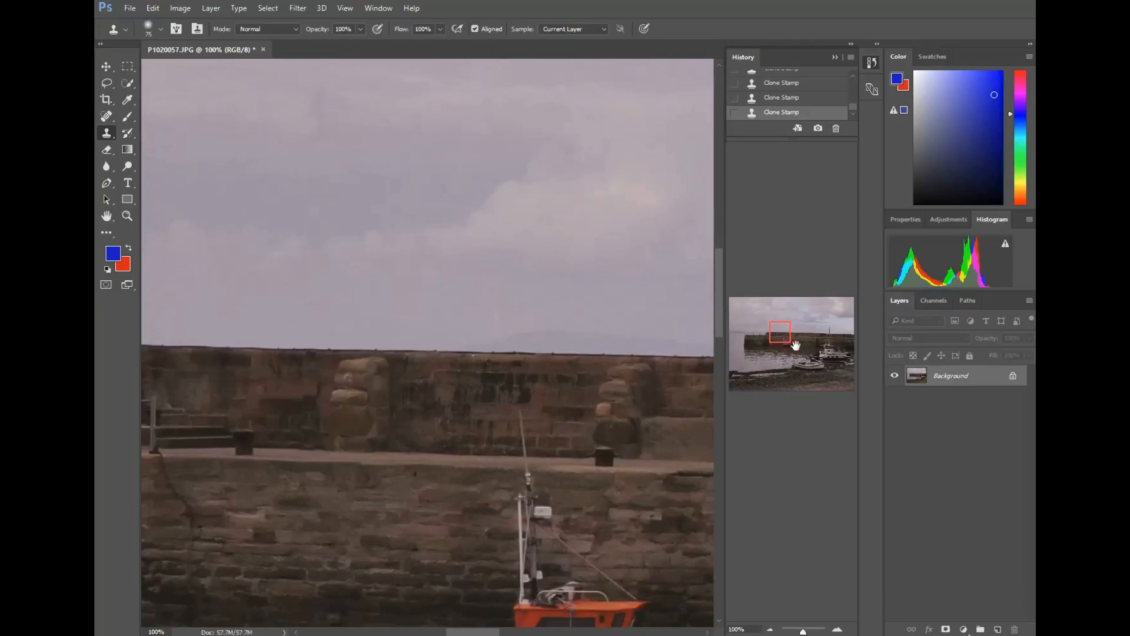
pyautogui.moveTo(795, 345)
pyautogui.mouseDown()
pyautogui.moveTo(777, 347)
pyautogui.moveTo(791, 348)
pyautogui.mouseUp()
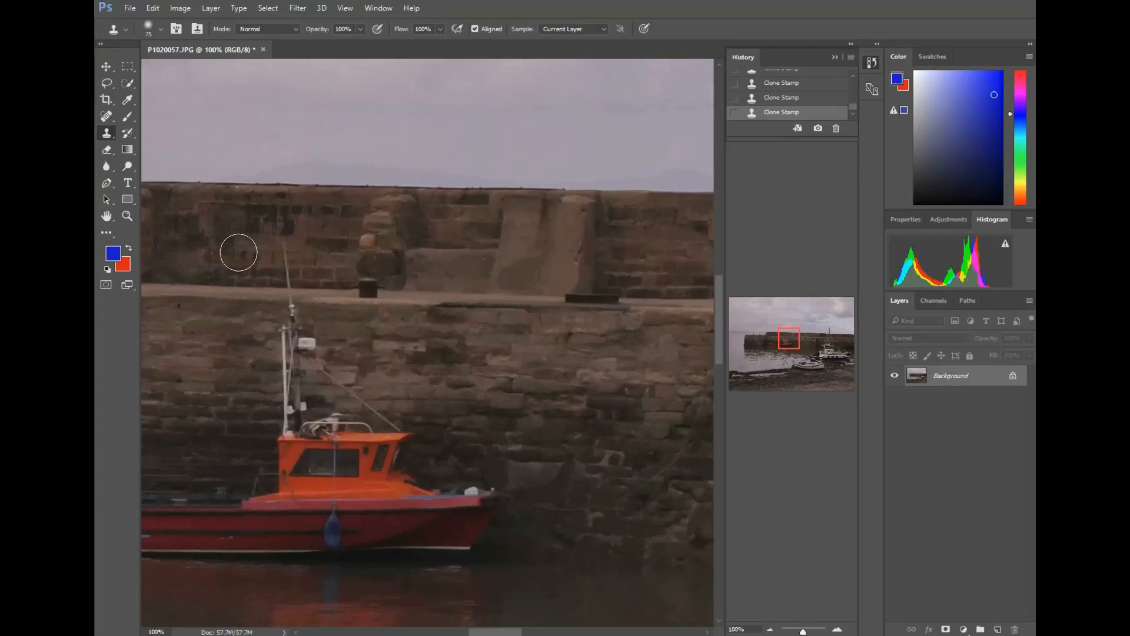
pyautogui.moveTo(794, 350); pyautogui.dragTo(790, 340)
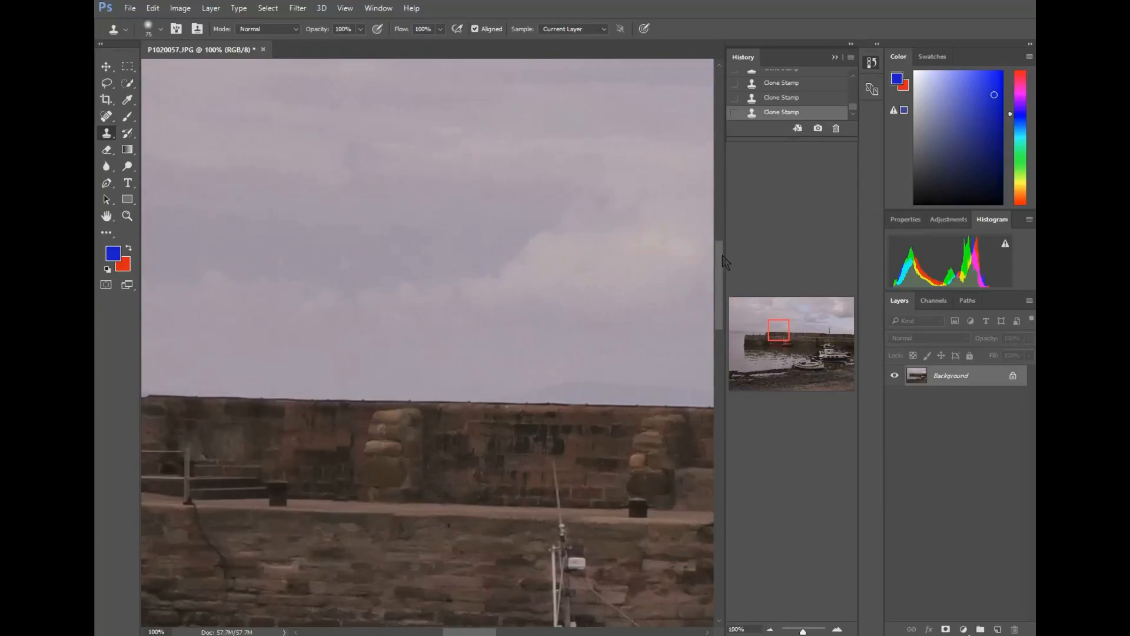
pyautogui.moveTo(724, 259); pyautogui.dragTo(729, 215)
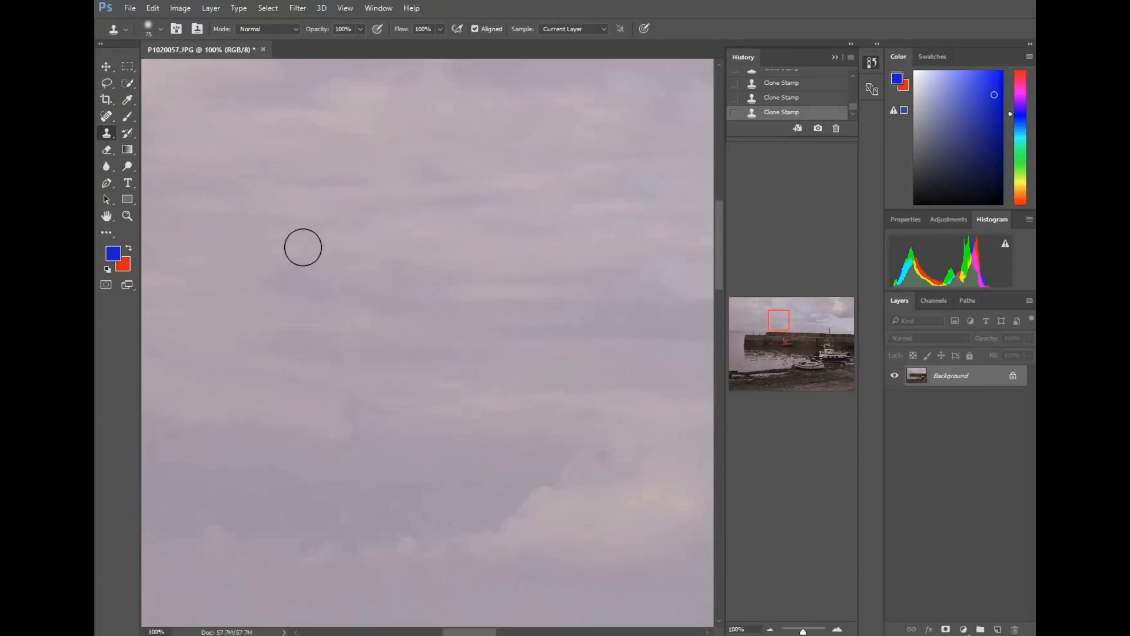
pyautogui.moveTo(787, 328); pyautogui.dragTo(788, 345)
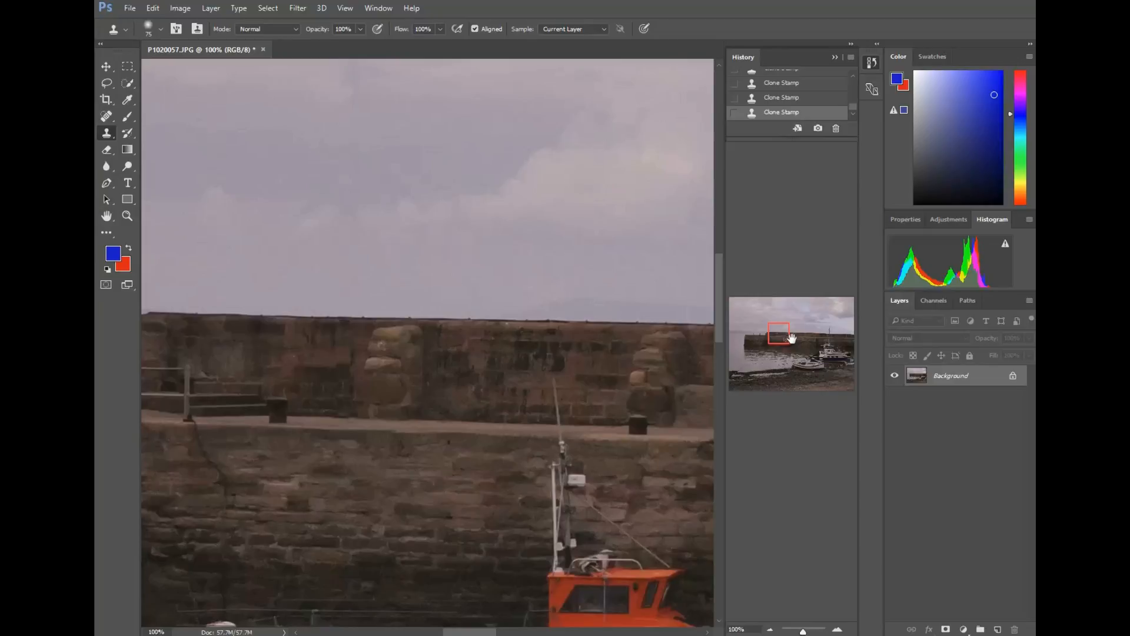
# Step: Compare the wall and sky above the orange boat between the Open history state and the last Clone Stamp state
pyautogui.moveTo(852, 112); pyautogui.dragTo(859, 93)
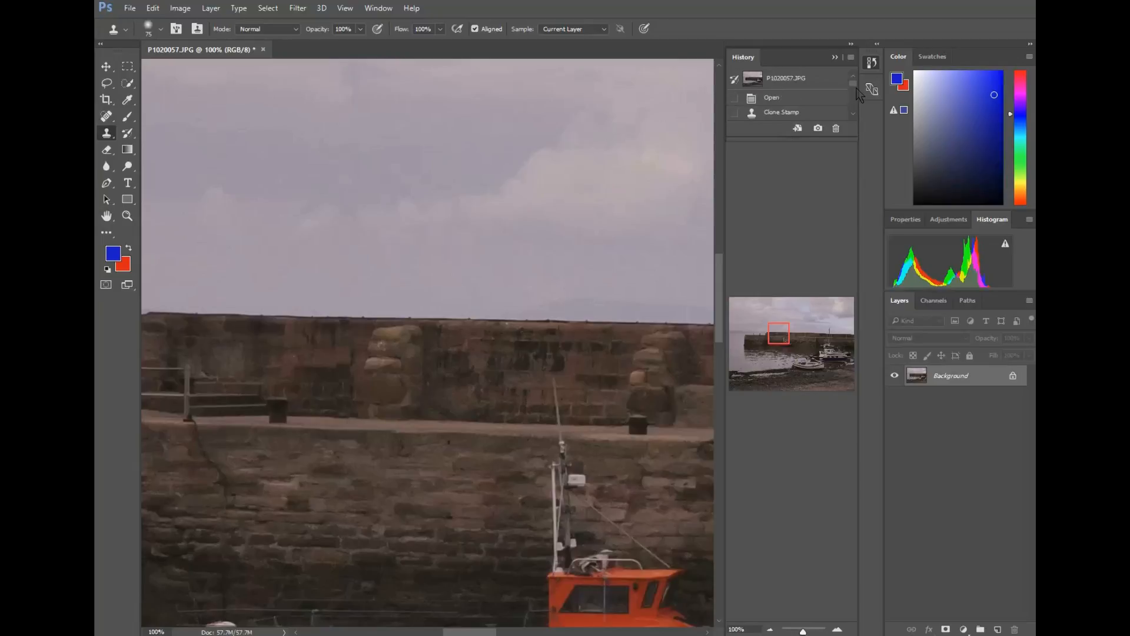
pyautogui.click(833, 98)
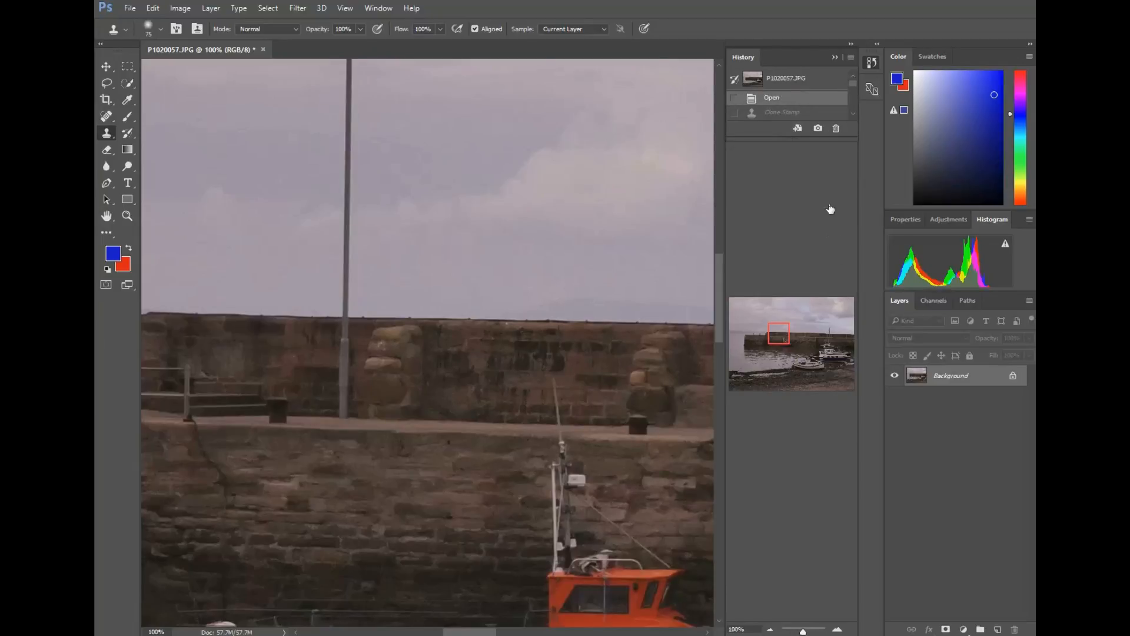
pyautogui.moveTo(858, 91); pyautogui.dragTo(844, 118)
pyautogui.click(831, 113)
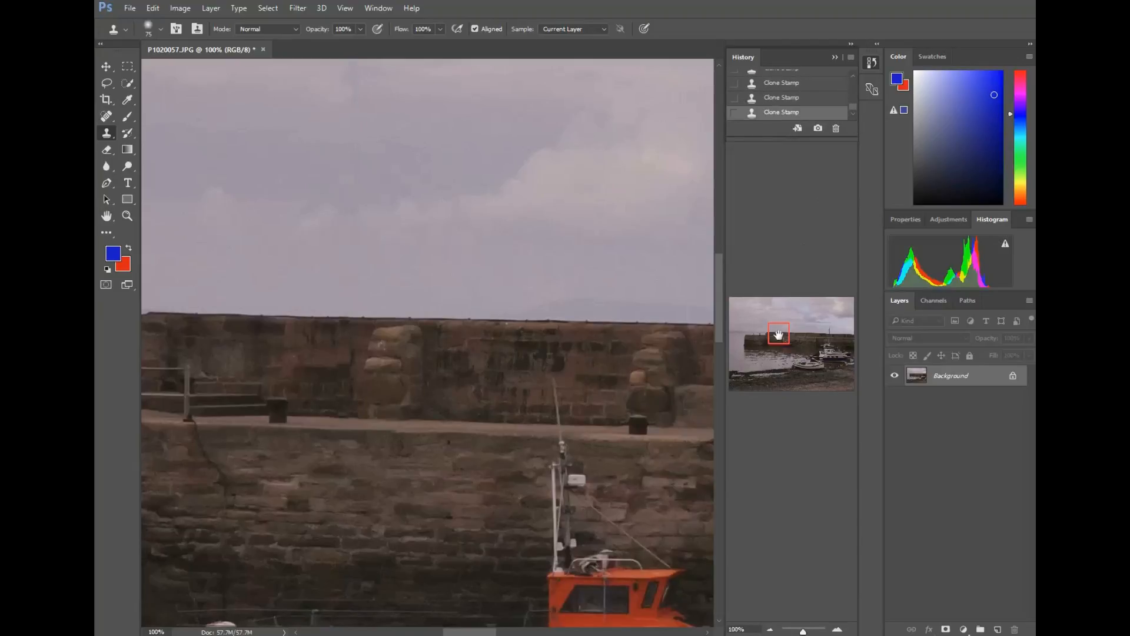
# Step: Reset the foreground and background colours to the default black and white
pyautogui.moveTo(779, 336)
pyautogui.mouseDown()
pyautogui.moveTo(814, 348)
pyautogui.moveTo(796, 339)
pyautogui.mouseUp()
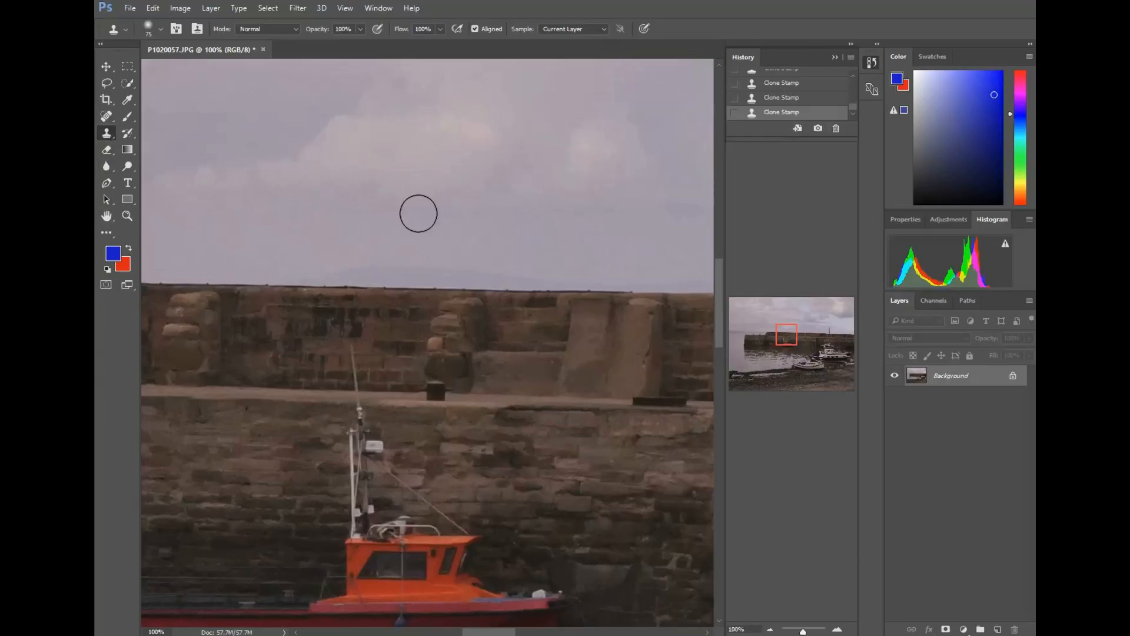
pyautogui.moveTo(792, 341); pyautogui.dragTo(793, 339)
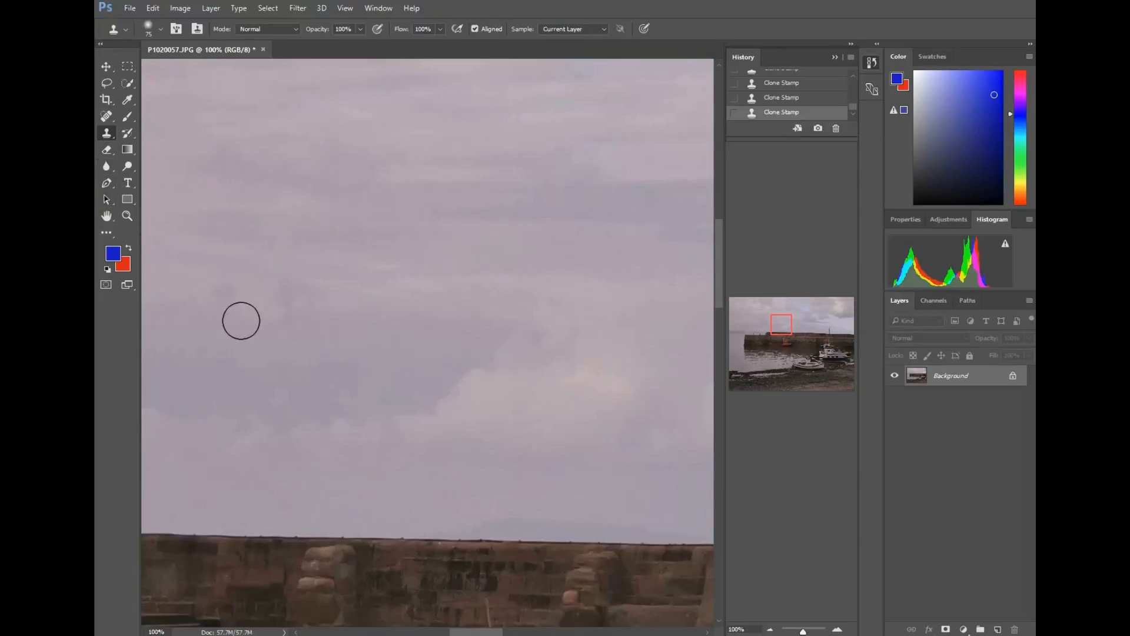
pyautogui.click(107, 271)
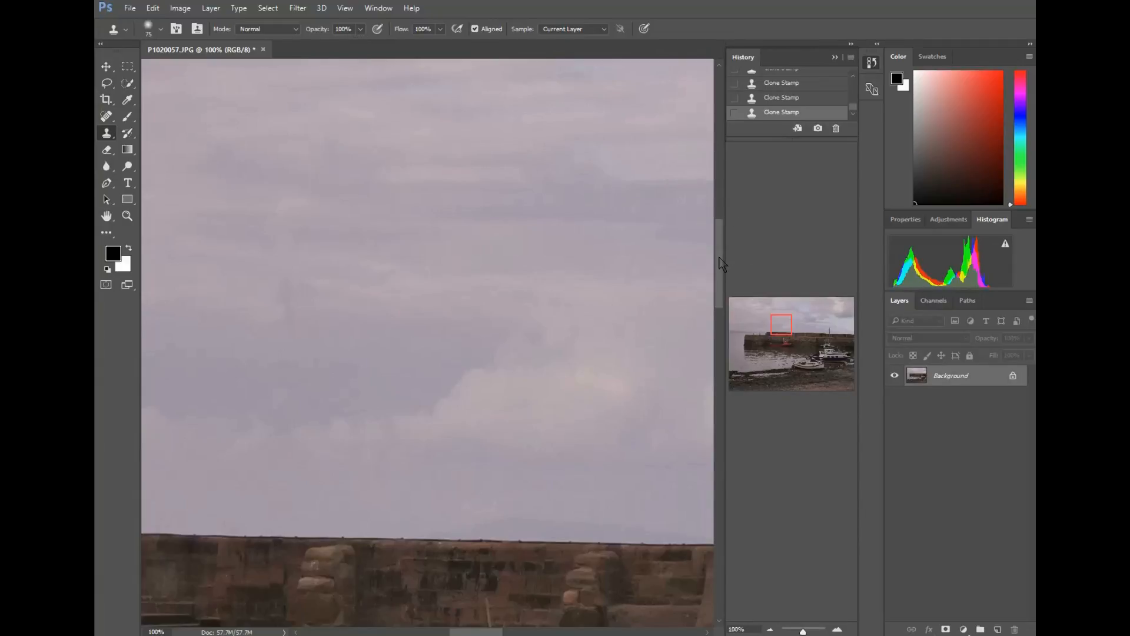
pyautogui.scroll(-2, 723, 264)
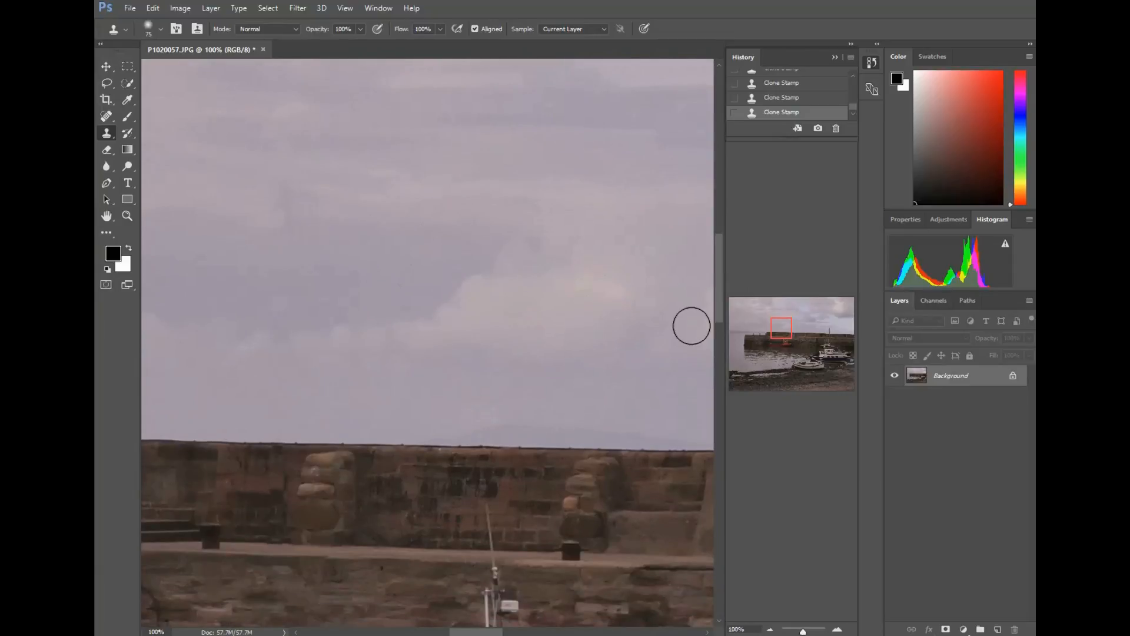
pyautogui.scroll(1, 724, 296)
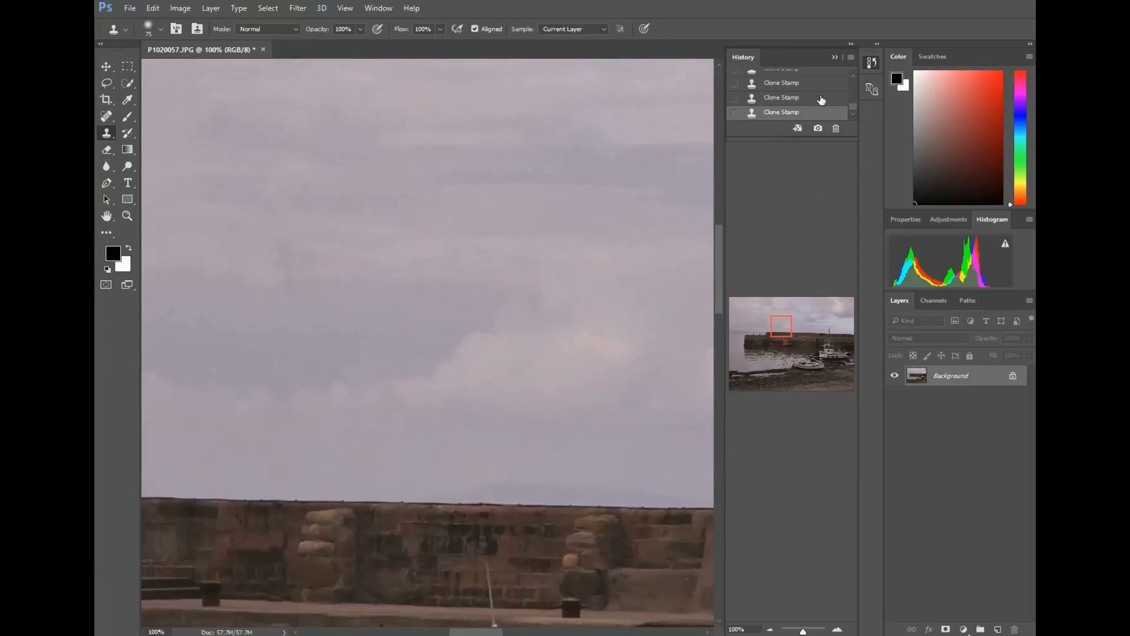
# Step: Go back to the second Clone Stamp state in the history and delete it together with all states after it
pyautogui.click(833, 99)
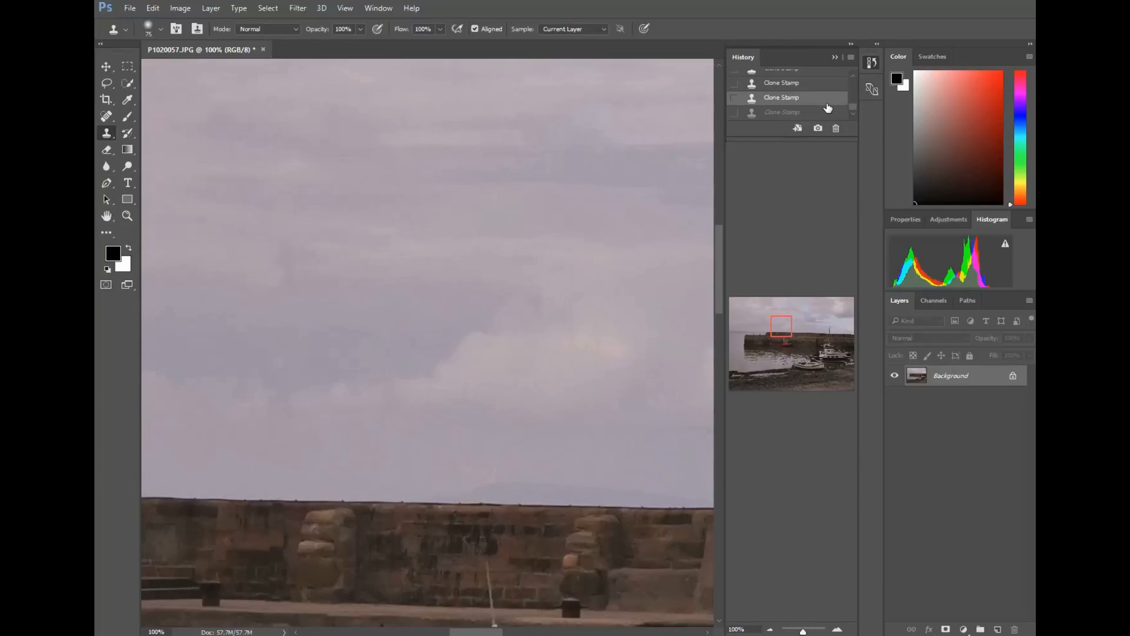
pyautogui.moveTo(857, 115); pyautogui.dragTo(858, 90)
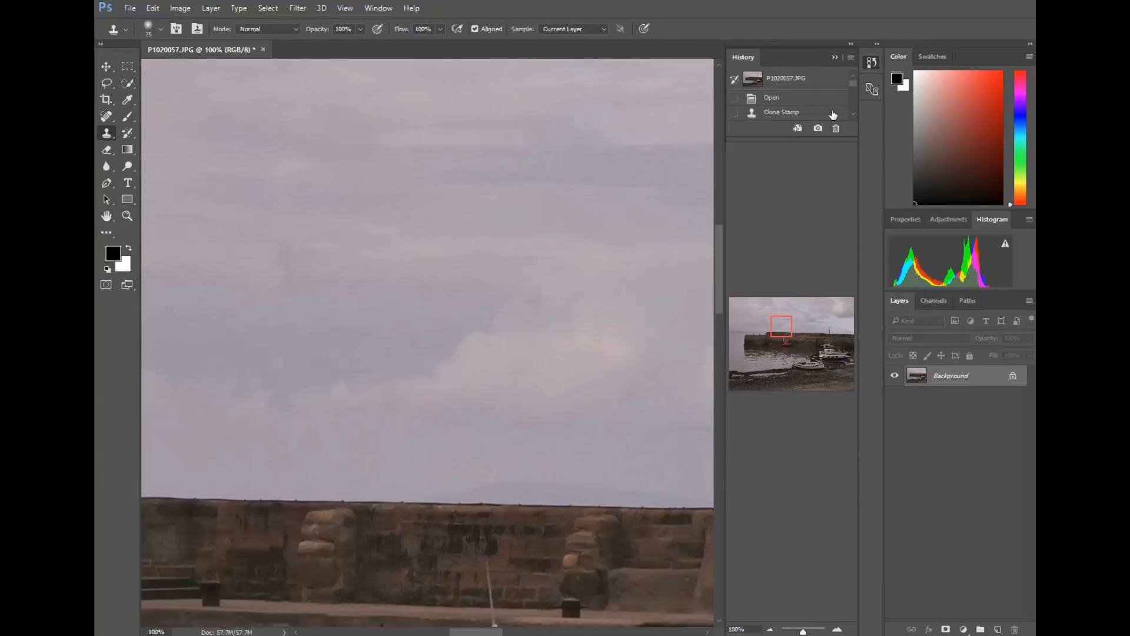
pyautogui.scroll(-2, 844, 100)
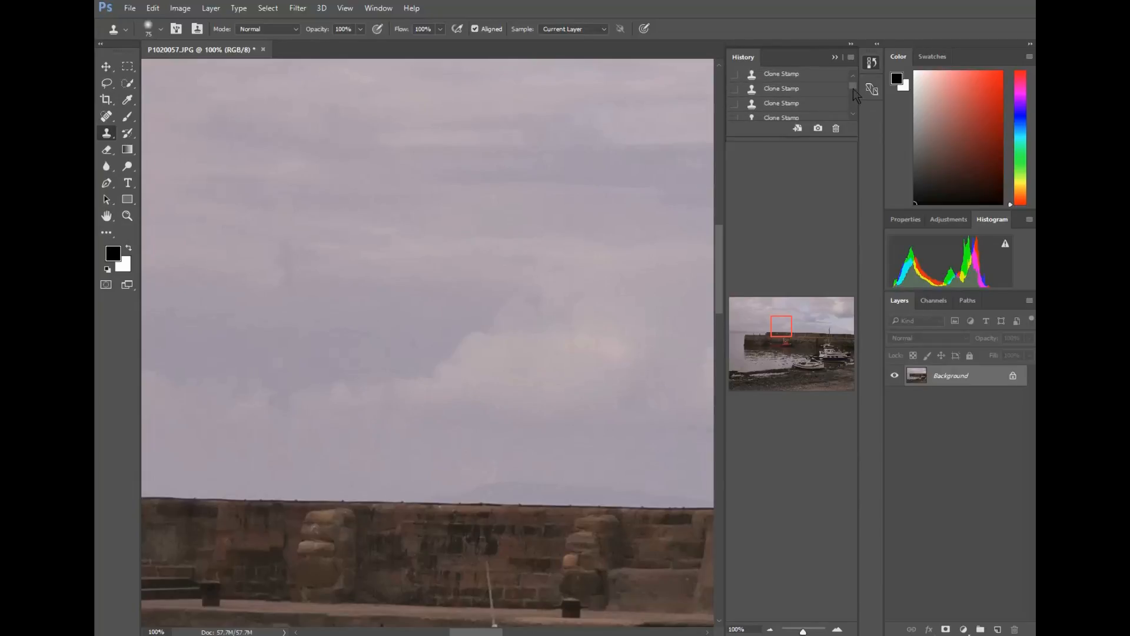
pyautogui.scroll(1, 853, 89)
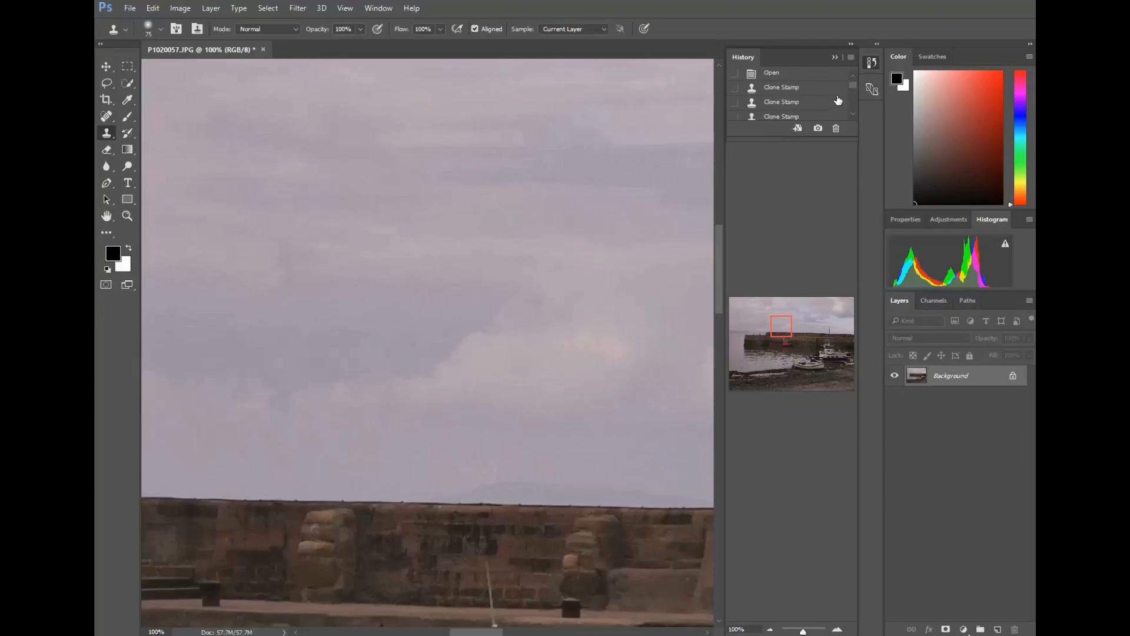
pyautogui.click(836, 88)
pyautogui.click(832, 103)
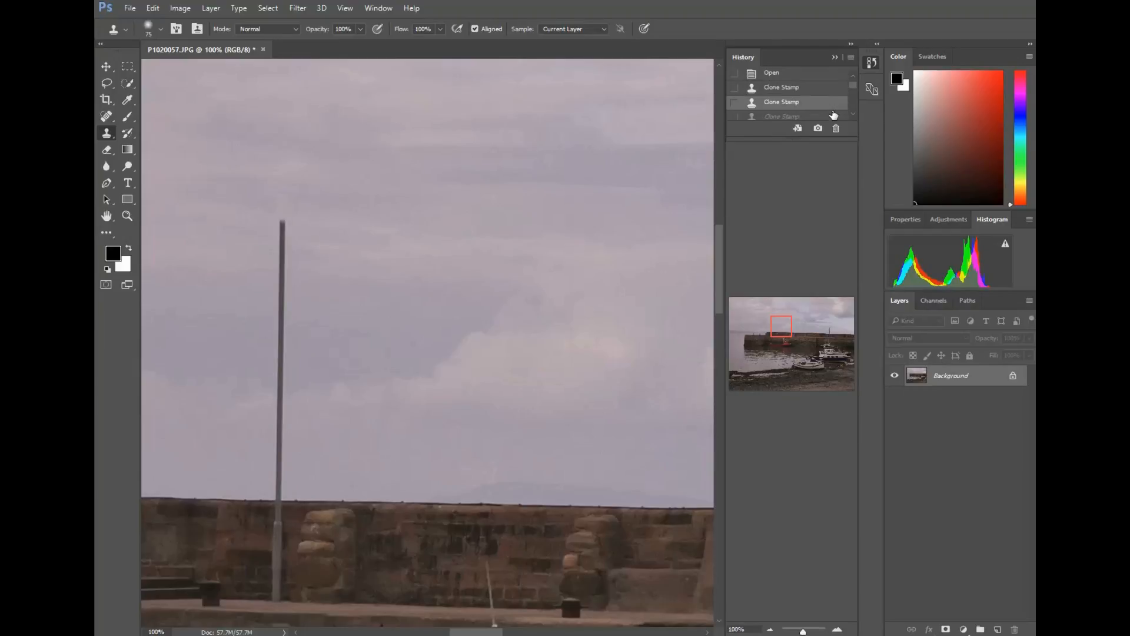
pyautogui.moveTo(839, 103); pyautogui.dragTo(837, 129)
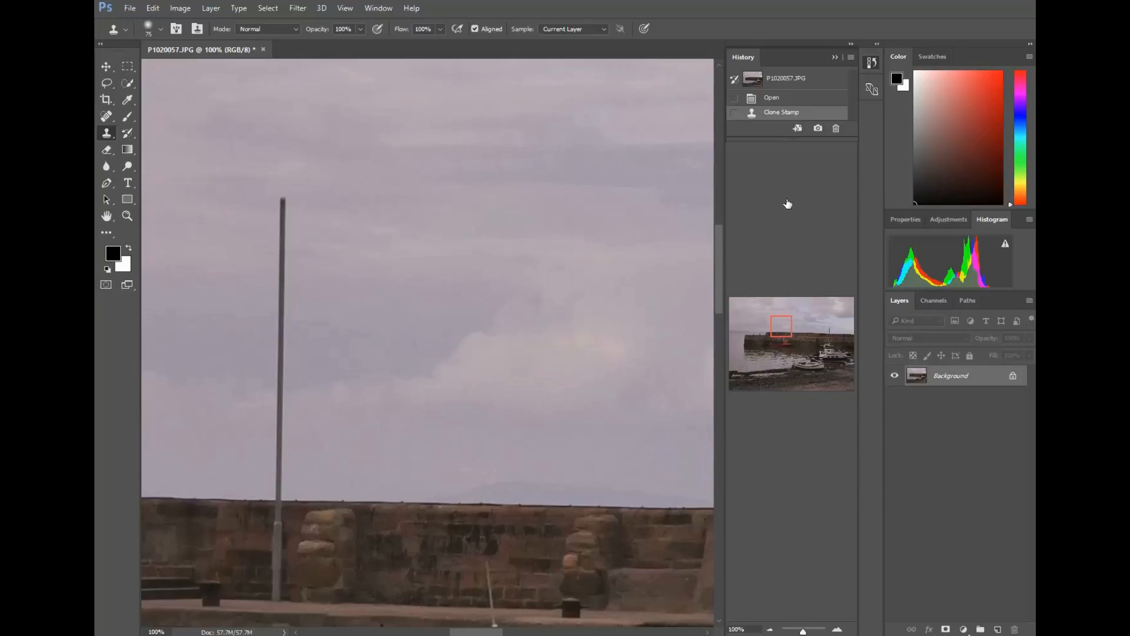
# Step: Set the Clone Stamp opacity to 22%, sample the clear sky beside the lamp post and clone it over the post's upper part
pyautogui.click(810, 633)
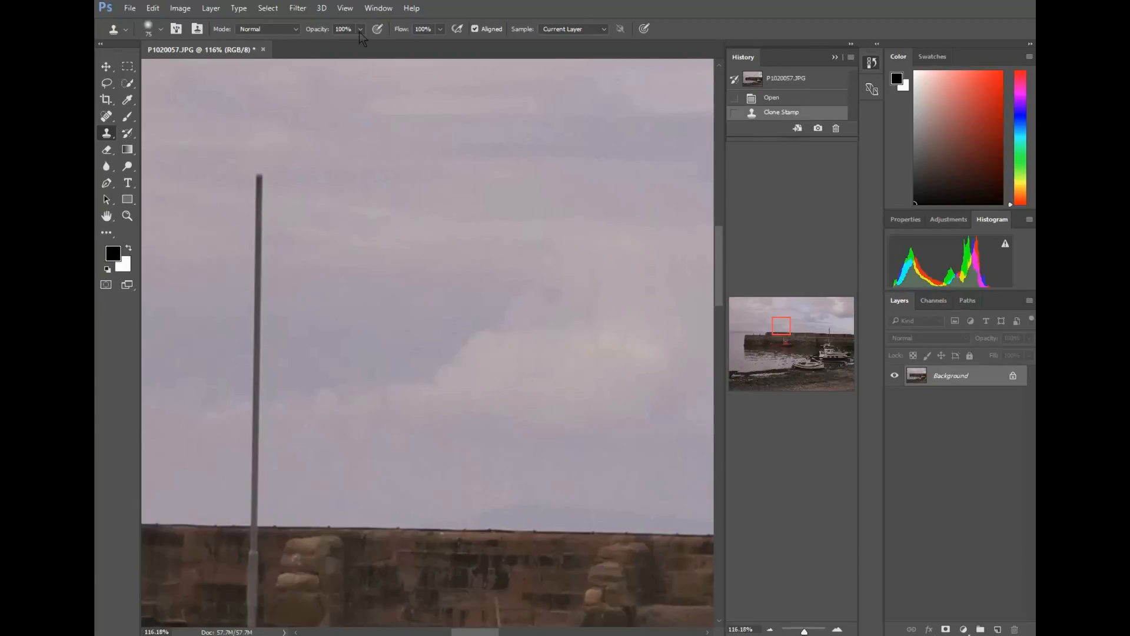
pyautogui.click(361, 29)
pyautogui.moveTo(359, 46); pyautogui.dragTo(313, 54)
pyautogui.press('alt')
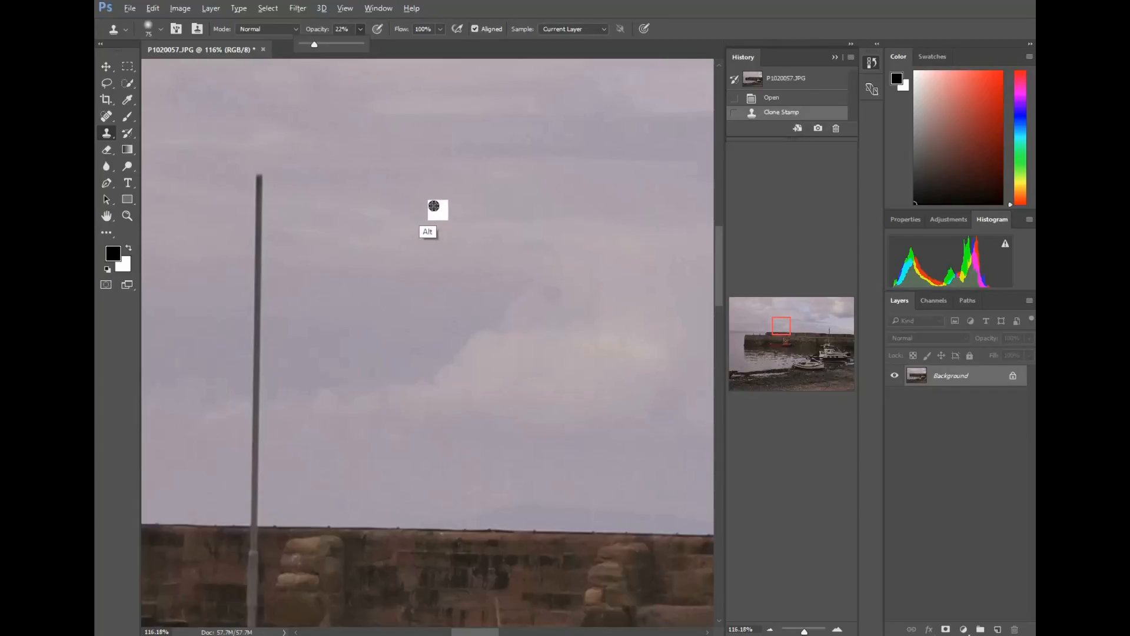
pyautogui.keyDown('alt'); pyautogui.click(436, 204); pyautogui.keyUp('alt')
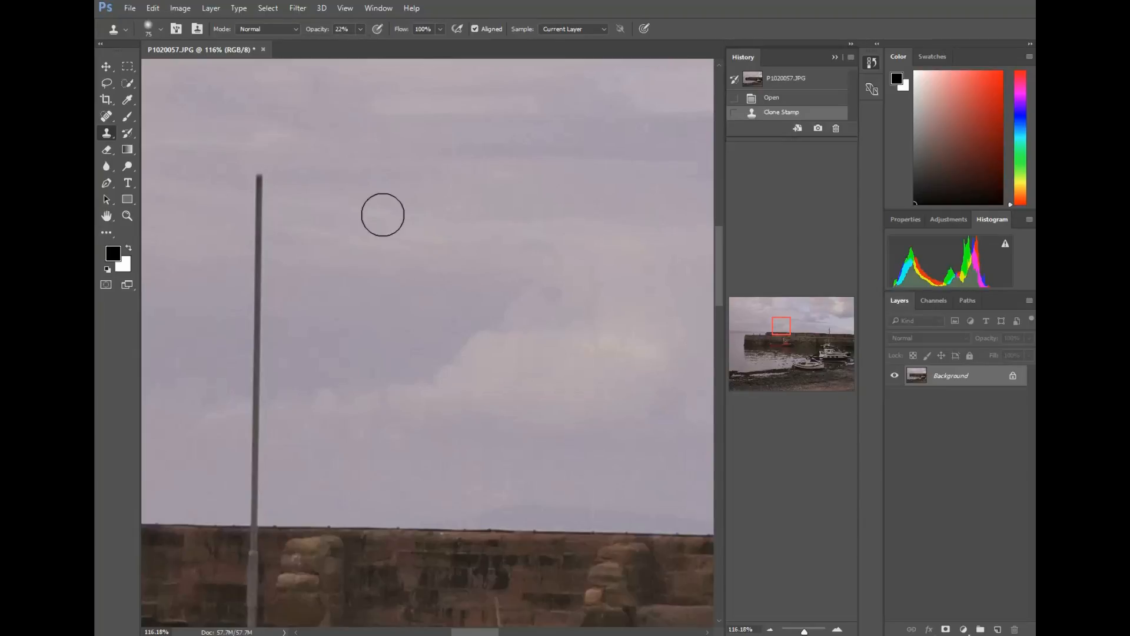
pyautogui.moveTo(278, 210)
pyautogui.mouseDown()
pyautogui.moveTo(270, 249)
pyautogui.moveTo(283, 251)
pyautogui.moveTo(268, 255)
pyautogui.moveTo(289, 199)
pyautogui.moveTo(278, 294)
pyautogui.mouseUp()
pyautogui.hotkey('ctrl', 'z')
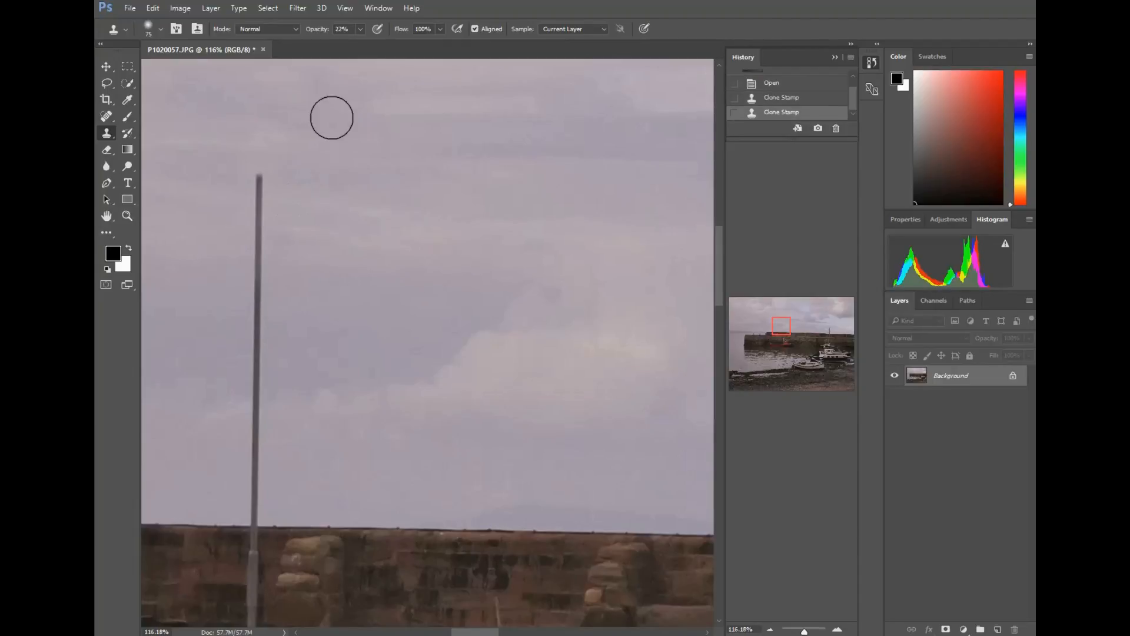
# Step: Raise the Clone Stamp opacity to 46% and clone sky down the lamp post from its tip
pyautogui.click(360, 29)
pyautogui.moveTo(359, 45); pyautogui.dragTo(374, 51)
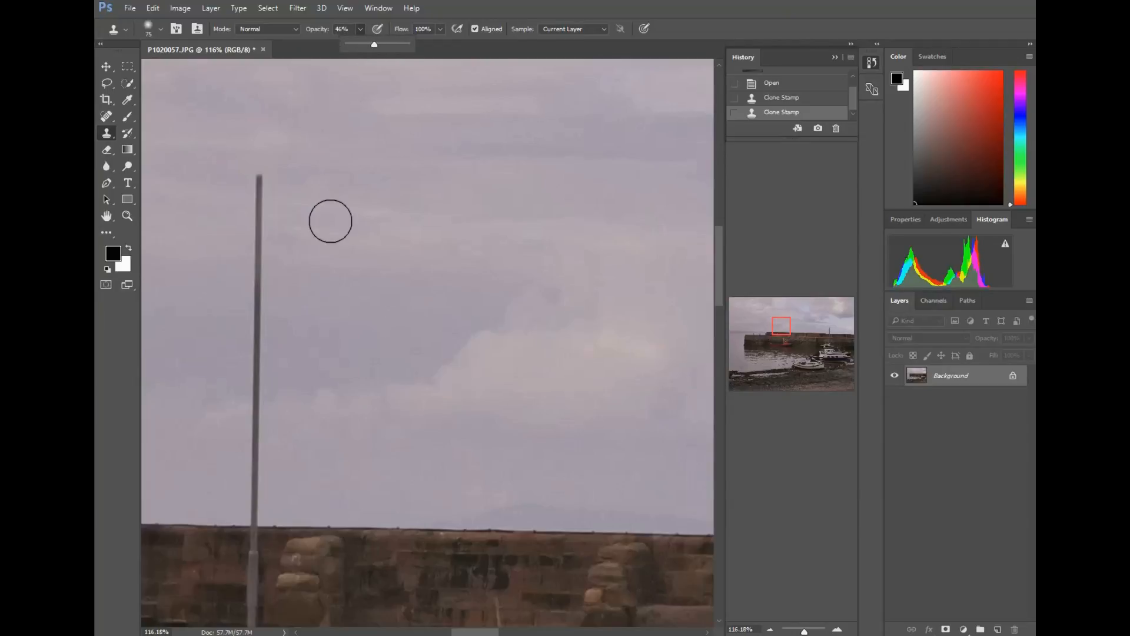
pyautogui.moveTo(276, 197)
pyautogui.mouseDown()
pyautogui.moveTo(265, 318)
pyautogui.moveTo(278, 318)
pyautogui.moveTo(269, 373)
pyautogui.moveTo(281, 389)
pyautogui.moveTo(269, 424)
pyautogui.mouseUp()
pyautogui.moveTo(281, 175); pyautogui.dragTo(273, 210)
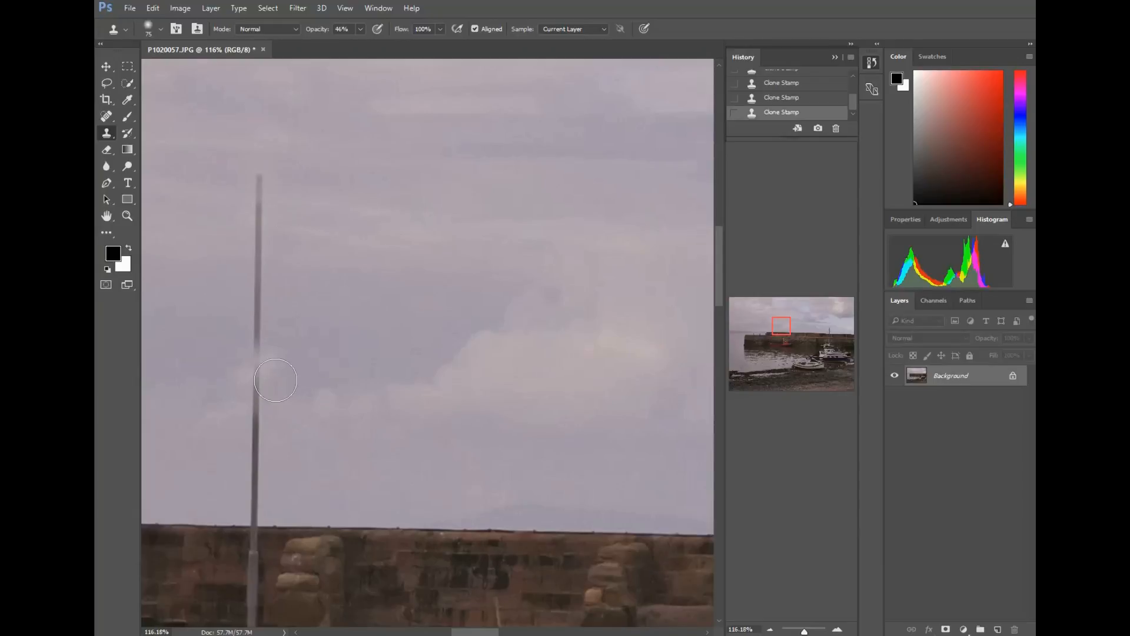
# Step: Set the Clone Stamp opacity to 100% and cover the lamp post with sky from its tip to a little above the wall
pyautogui.click(359, 33)
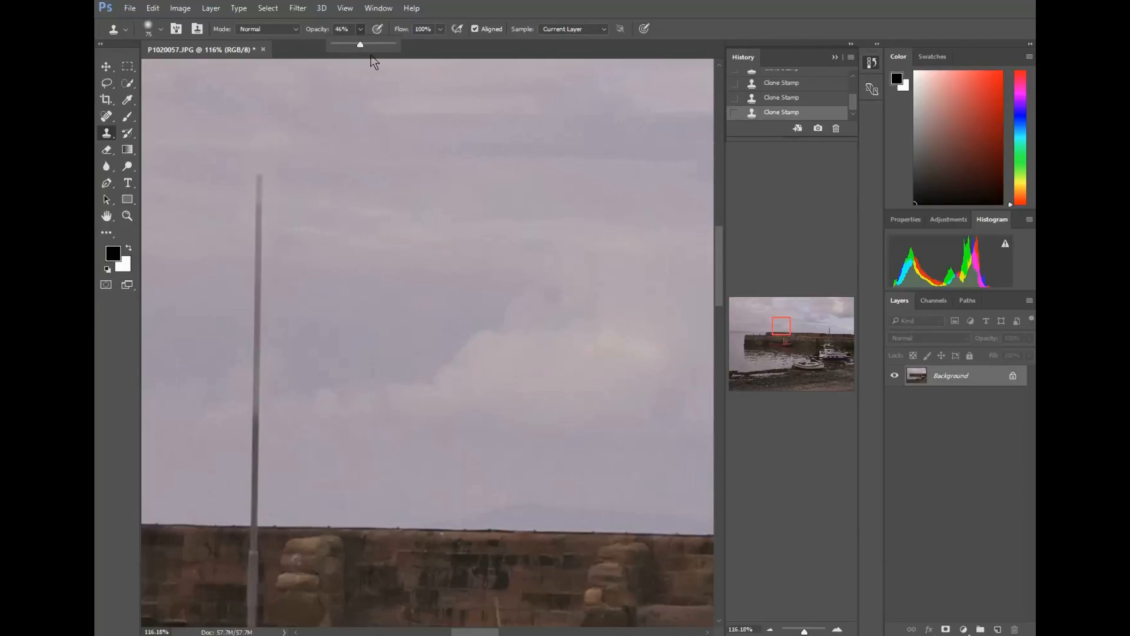
pyautogui.moveTo(361, 46); pyautogui.dragTo(396, 54)
pyautogui.moveTo(272, 184)
pyautogui.mouseDown()
pyautogui.moveTo(294, 198)
pyautogui.moveTo(292, 222)
pyautogui.moveTo(274, 202)
pyautogui.moveTo(267, 276)
pyautogui.moveTo(289, 258)
pyautogui.moveTo(287, 233)
pyautogui.moveTo(272, 331)
pyautogui.moveTo(253, 337)
pyautogui.moveTo(293, 328)
pyautogui.moveTo(269, 362)
pyautogui.moveTo(296, 381)
pyautogui.moveTo(254, 430)
pyautogui.moveTo(269, 380)
pyautogui.moveTo(321, 414)
pyautogui.moveTo(282, 391)
pyautogui.moveTo(288, 463)
pyautogui.moveTo(259, 467)
pyautogui.mouseUp()
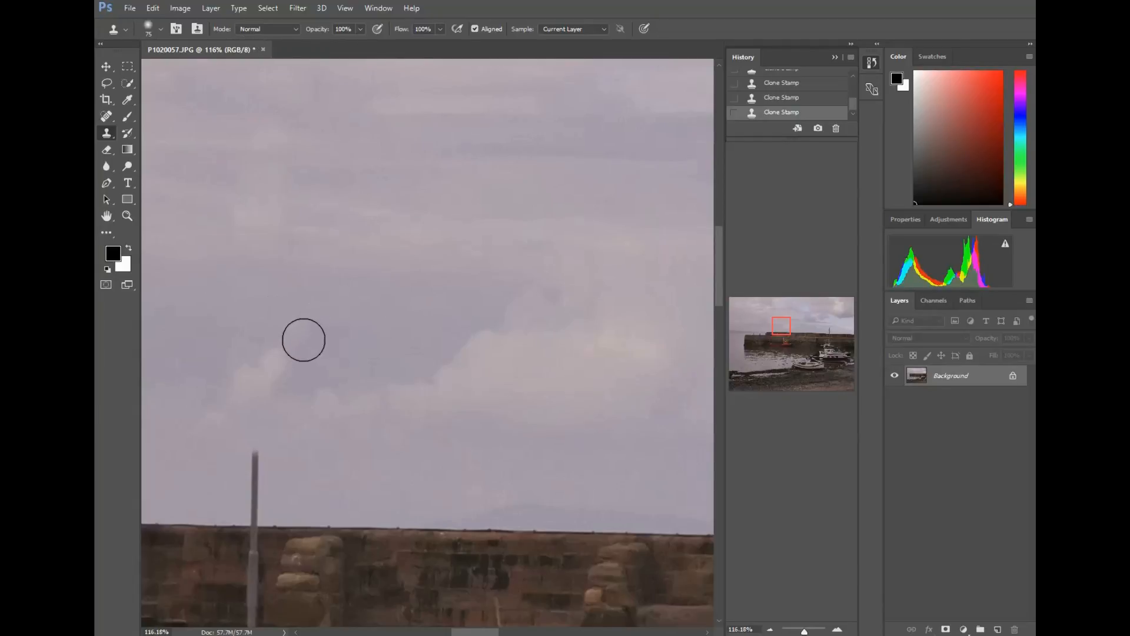
# Step: Check the Clone Stamp brush's size and hardness settings and view the sky higher above the lamp post
pyautogui.click(161, 30)
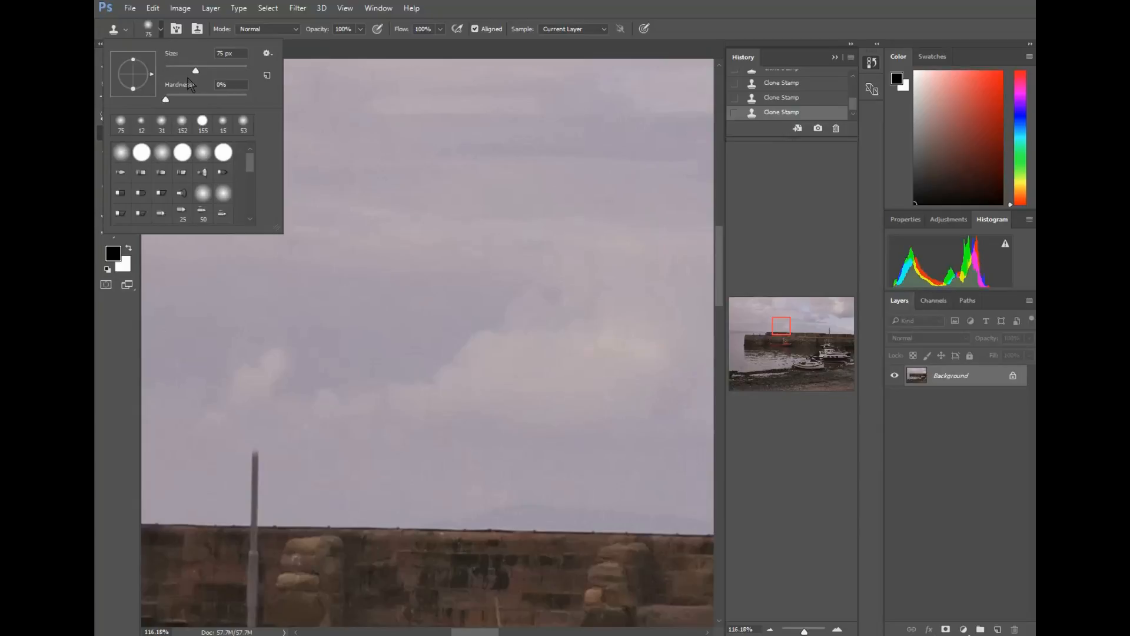
pyautogui.click(161, 31)
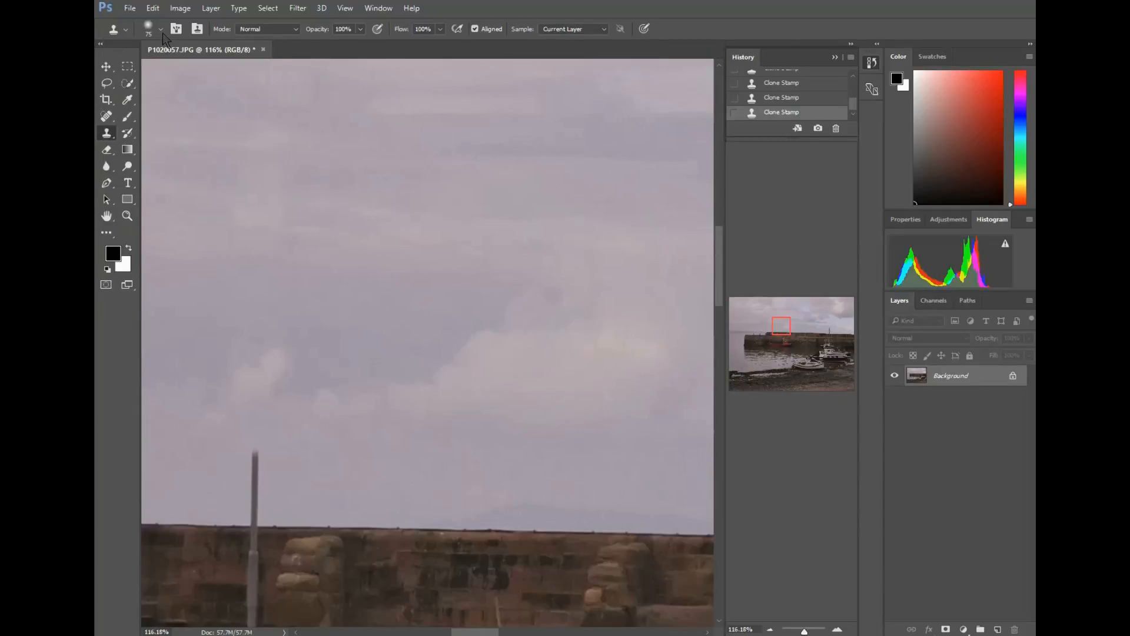
pyautogui.click(161, 31)
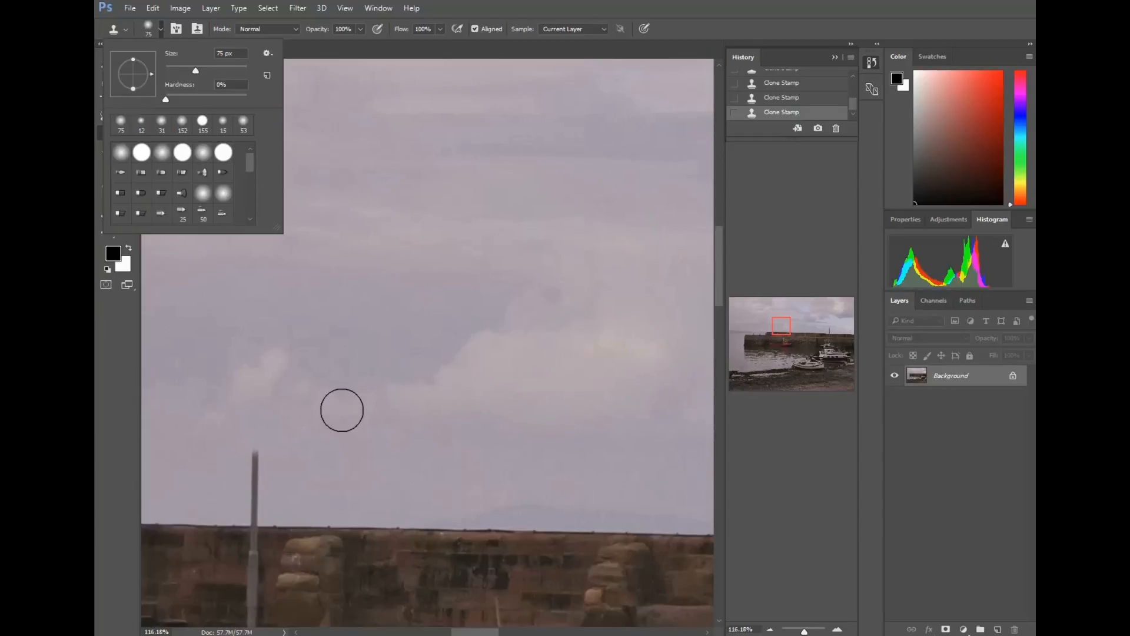
pyautogui.moveTo(720, 289); pyautogui.dragTo(721, 271)
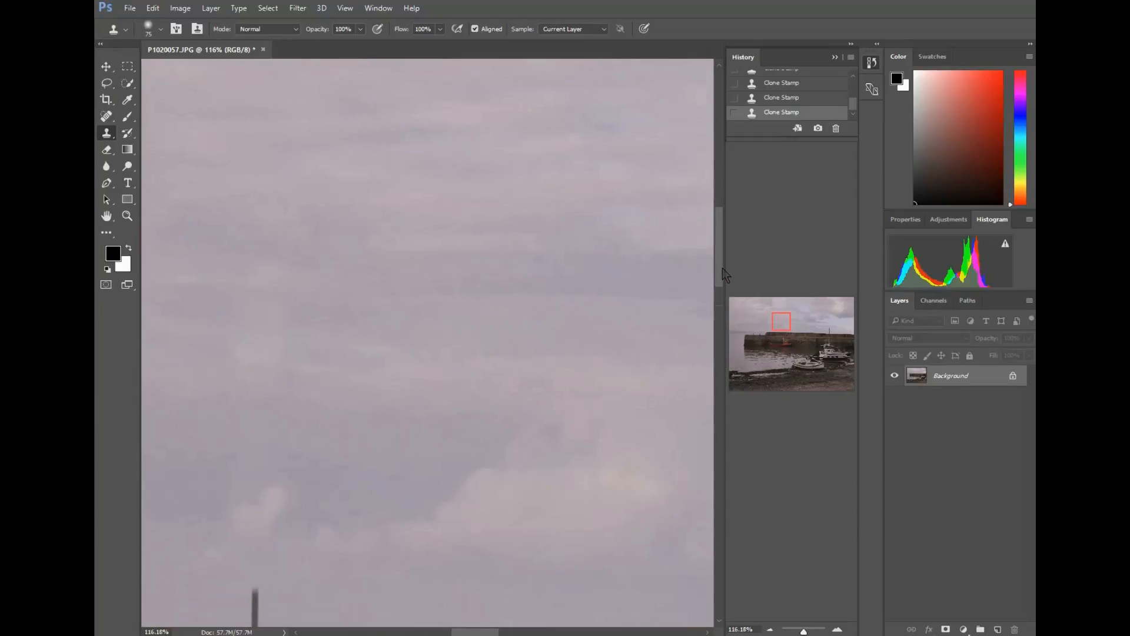